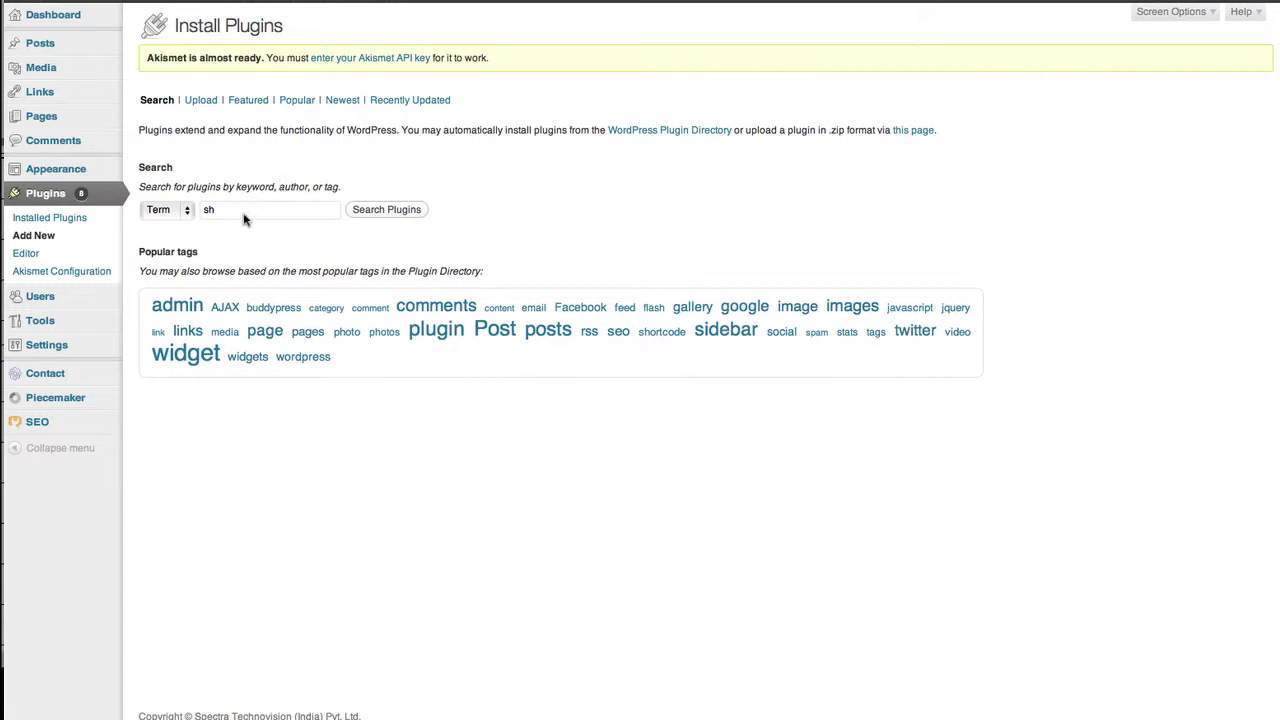
Step: Search the plugin directory for the term "ShareThis Options"
{"action": "type", "text": "a"}
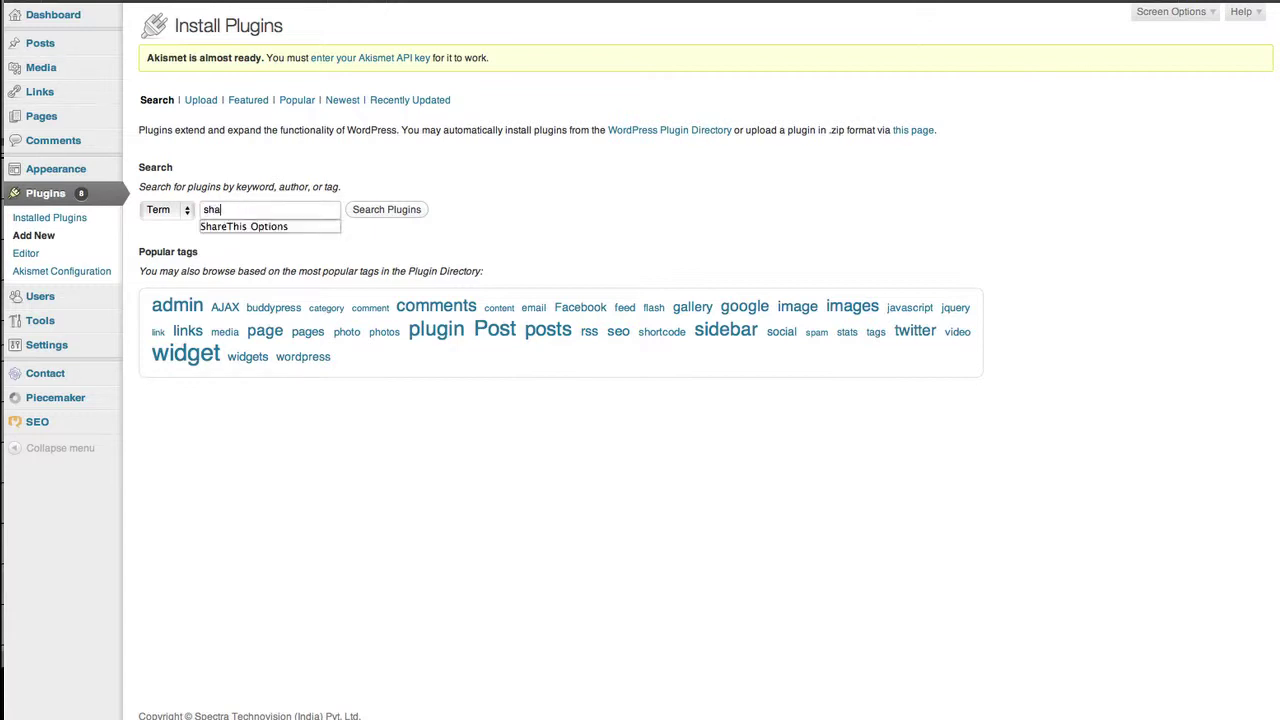
{"action": "key", "text": "Down"}
{"action": "key", "text": "Return"}
{"action": "left_click", "coordinate": [360, 211]}
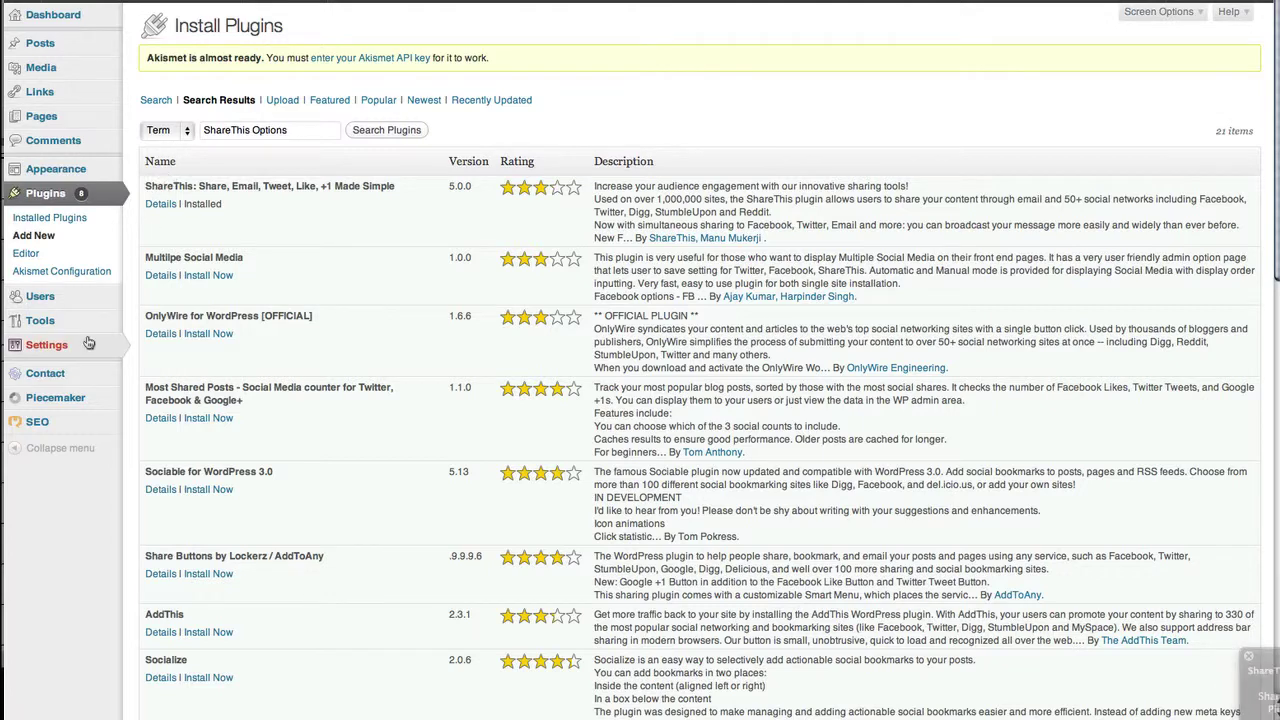
Step: Open the ShareThis settings and set the social buttons' display style to Regular Button No-Text
{"action": "mouse_move", "coordinate": [88, 343]}
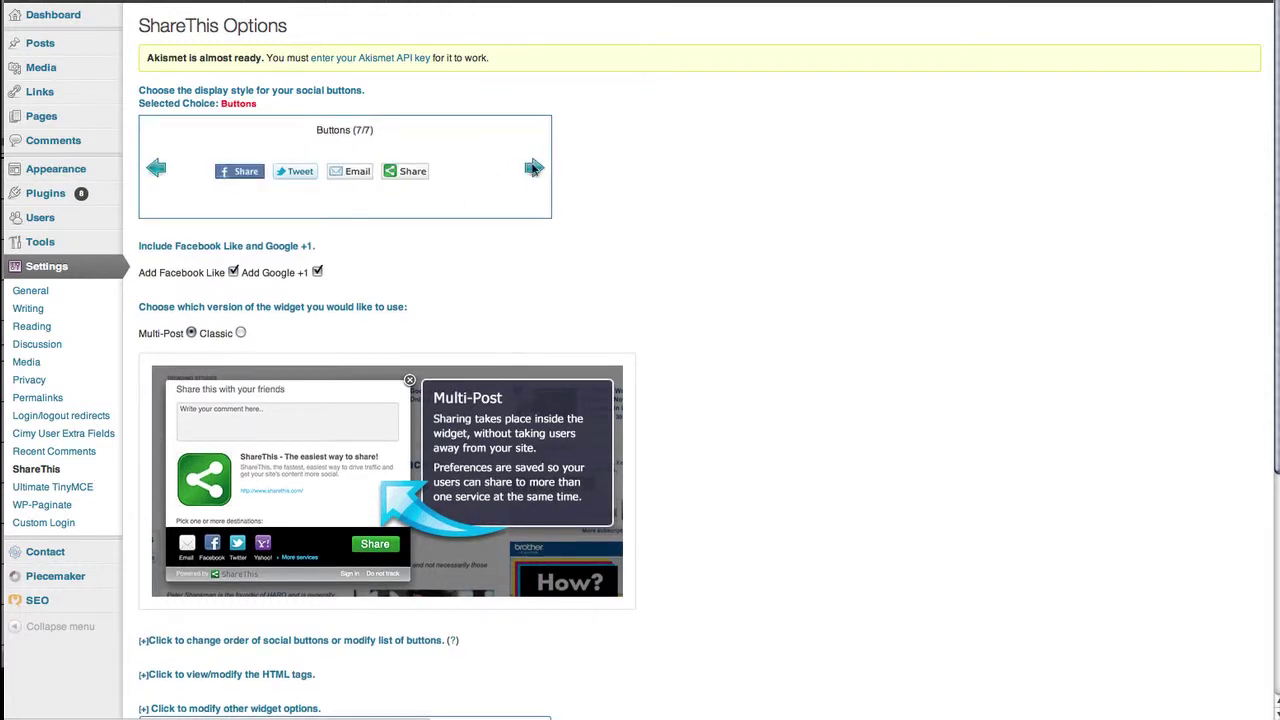
{"action": "left_click", "coordinate": [157, 169]}
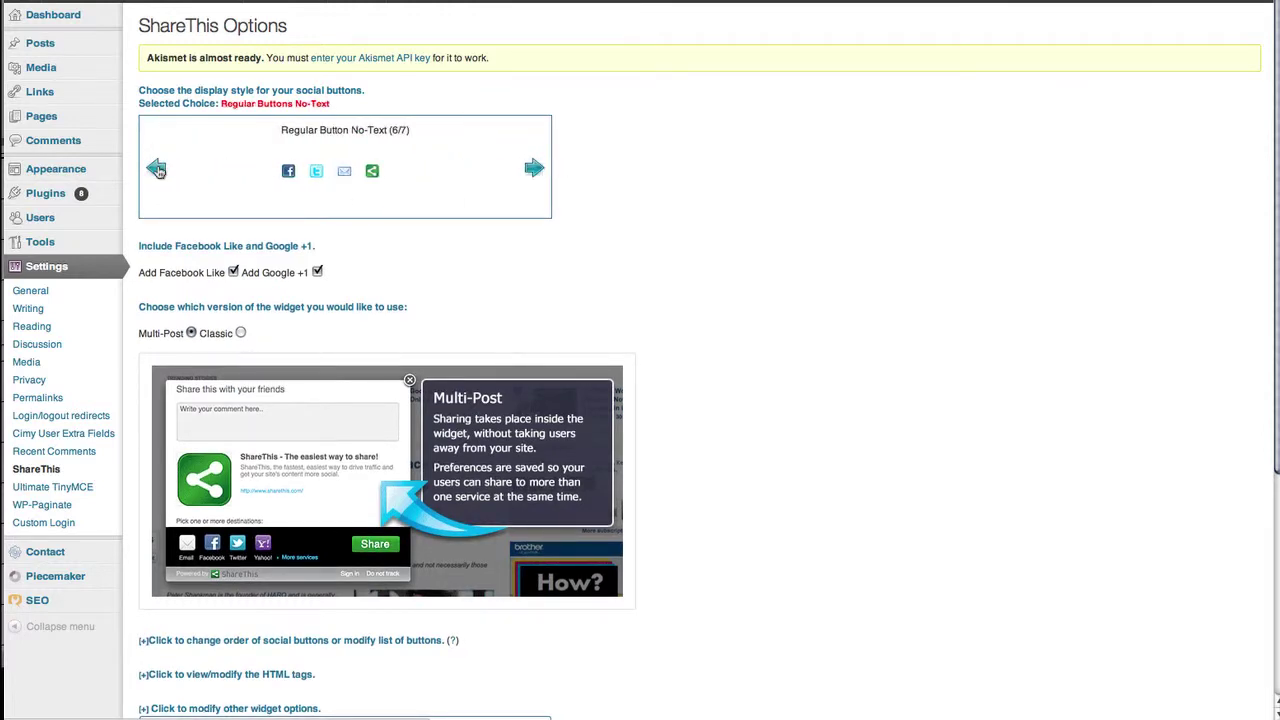
{"action": "left_click", "coordinate": [157, 169]}
{"action": "left_click", "coordinate": [533, 168]}
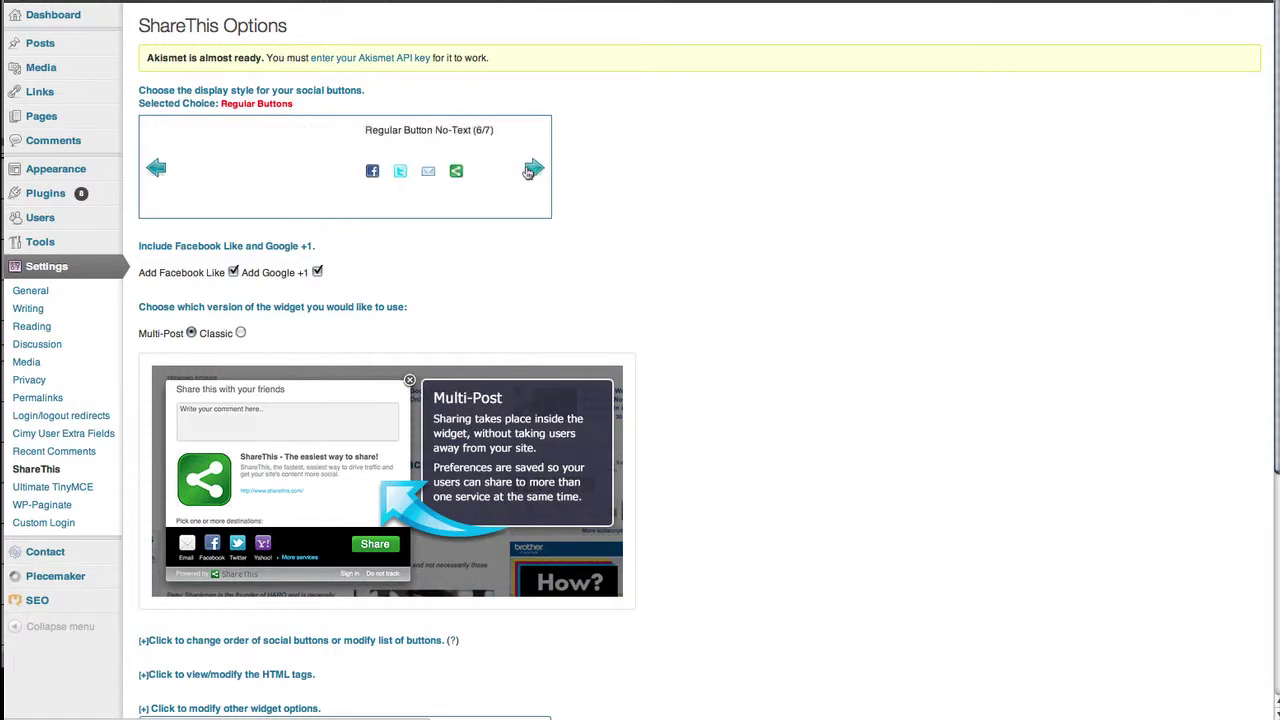
{"action": "left_click", "coordinate": [157, 169]}
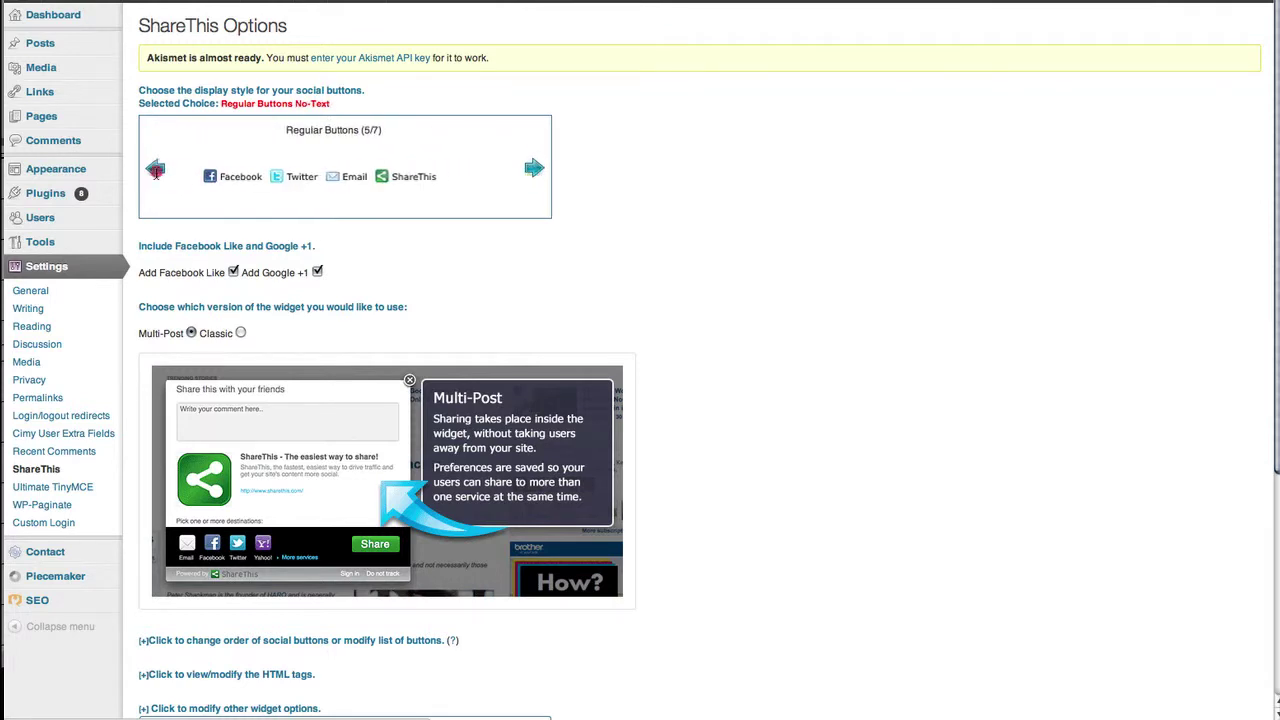
{"action": "left_click", "coordinate": [157, 169]}
{"action": "left_click", "coordinate": [534, 169]}
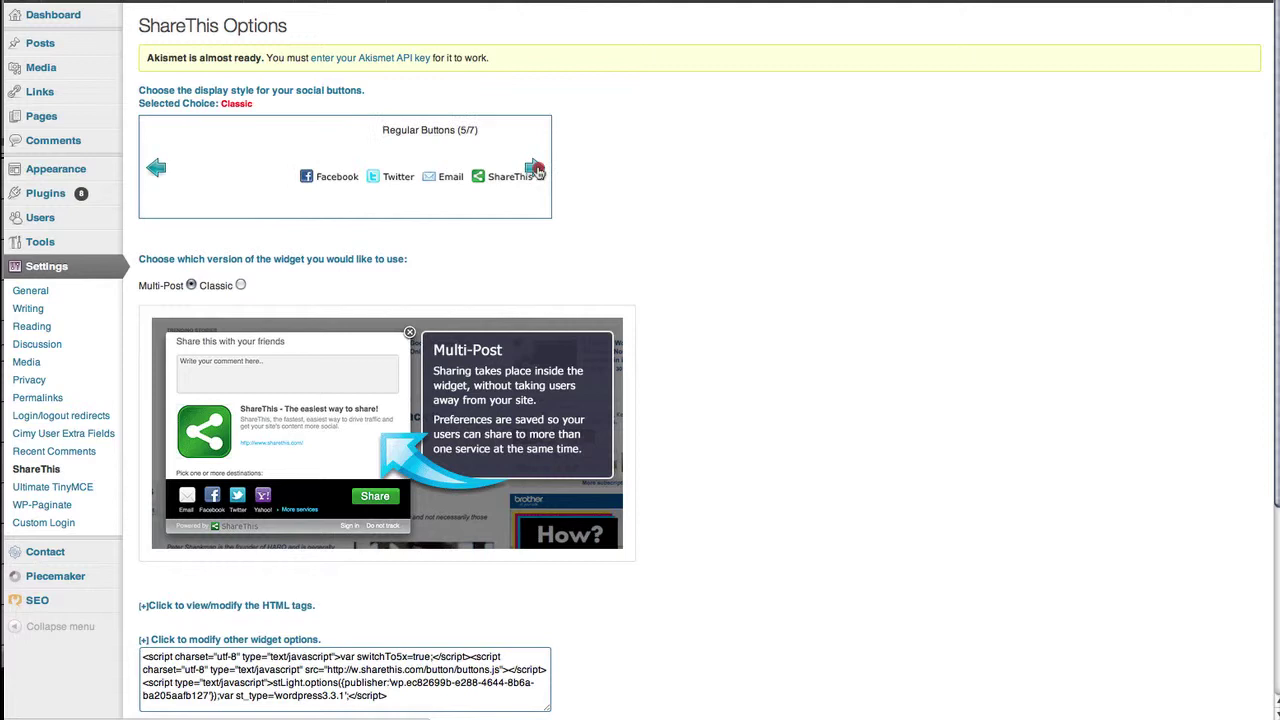
{"action": "left_click", "coordinate": [534, 169]}
{"action": "left_click", "coordinate": [534, 169]}
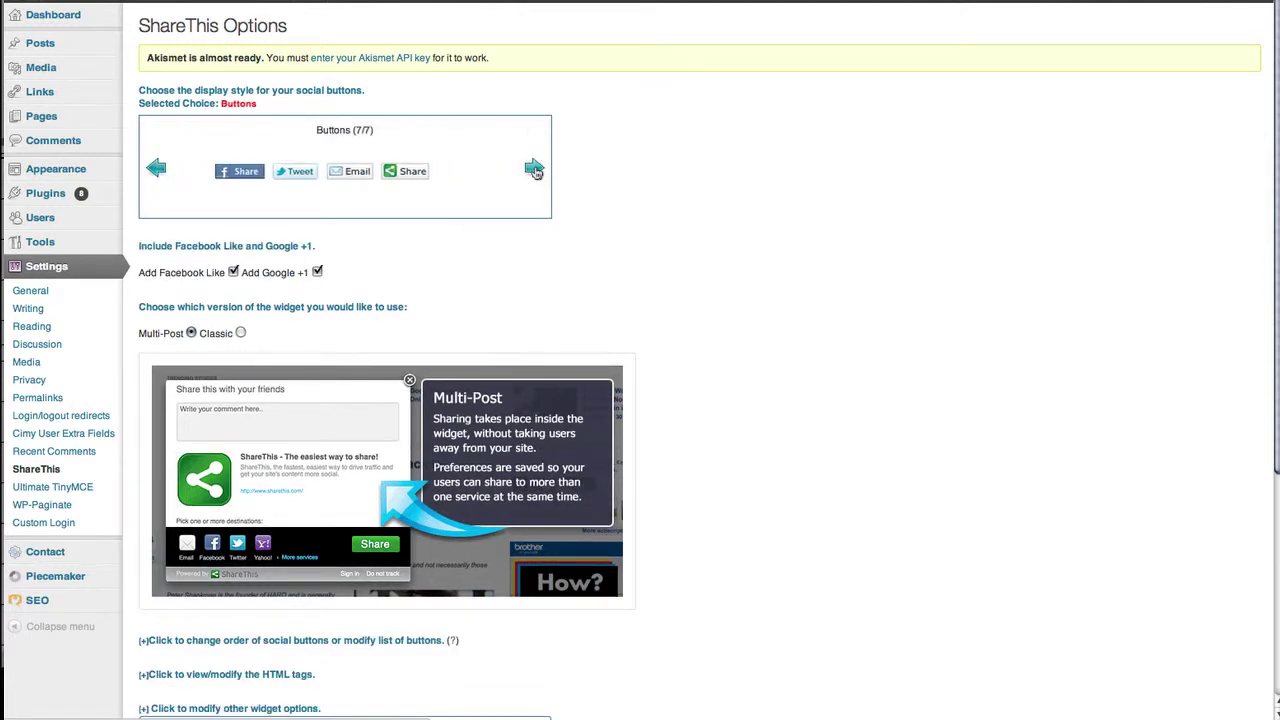
{"action": "left_click", "coordinate": [157, 170]}
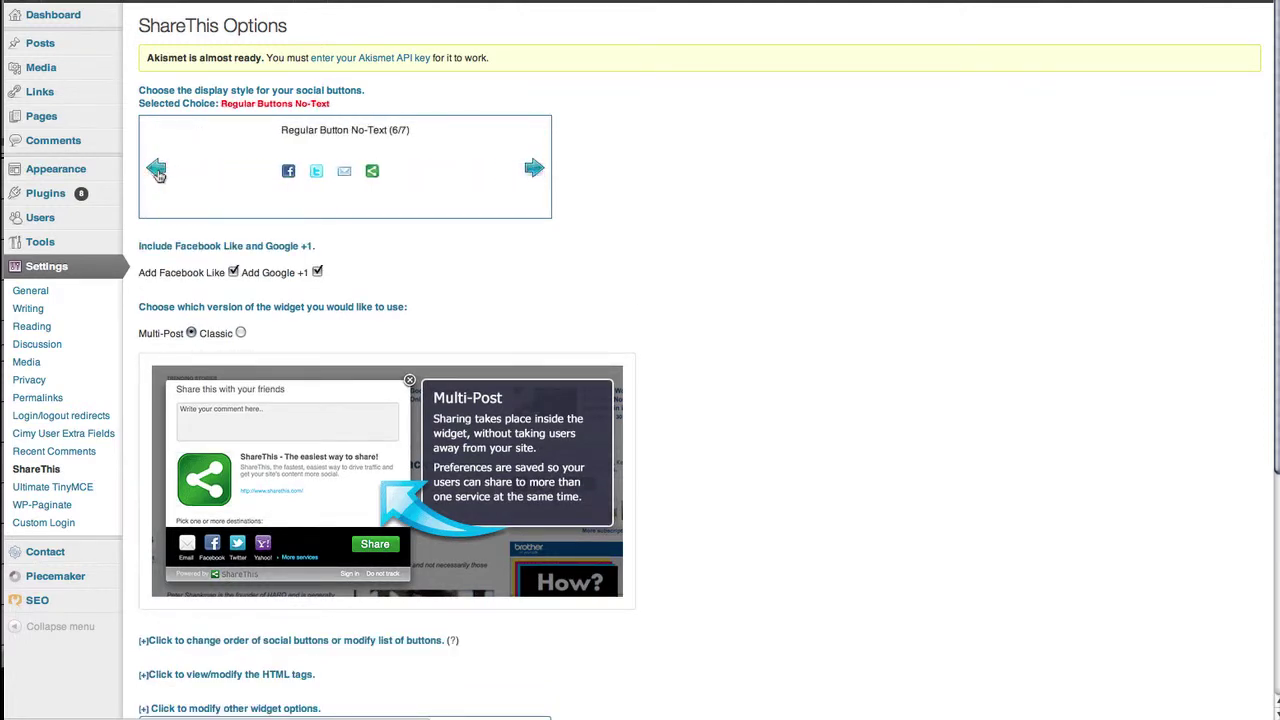
{"action": "left_click", "coordinate": [156, 170]}
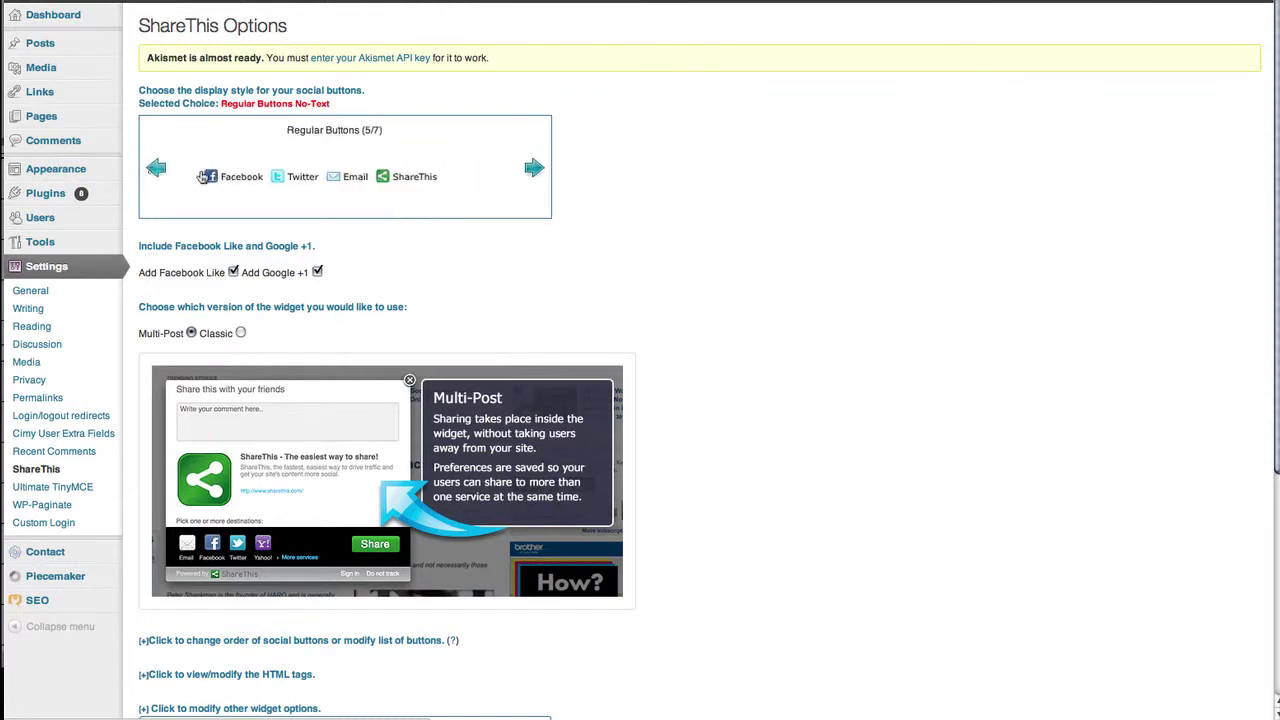
{"action": "left_click", "coordinate": [534, 169]}
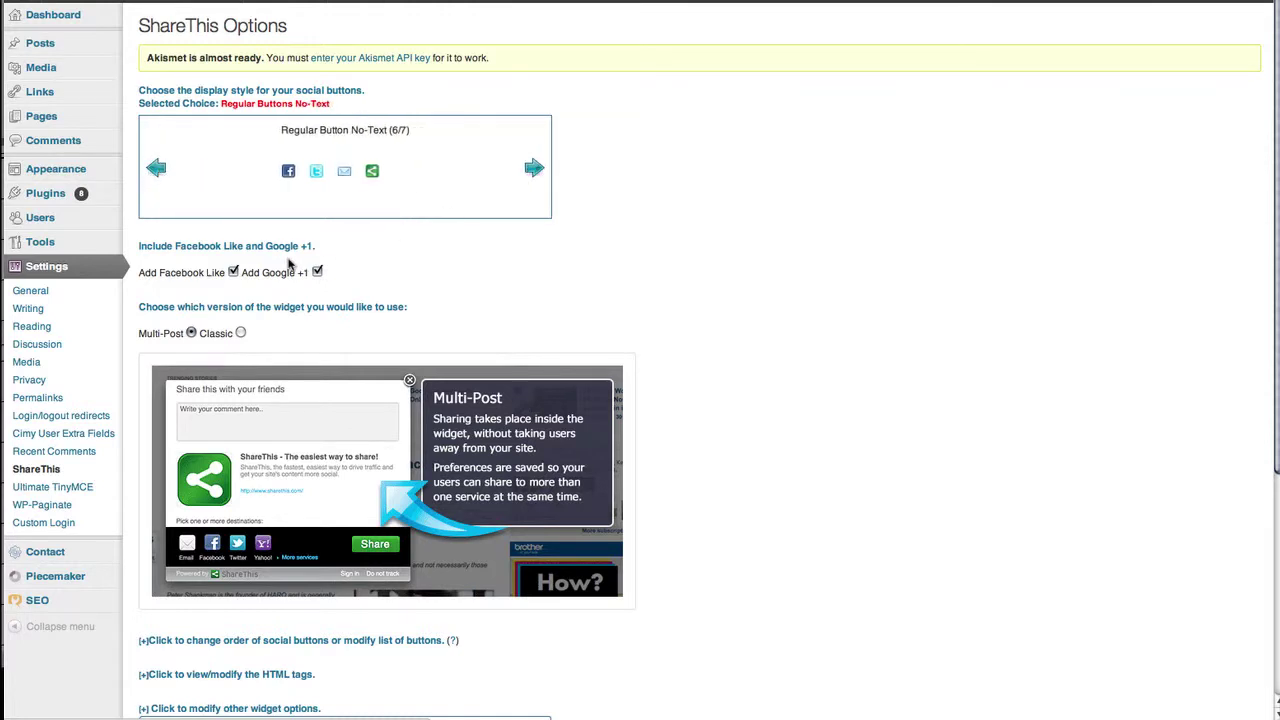
Step: Preview the Classic version of the sharing widget and switch back to Multi-Post
{"action": "scroll", "coordinate": [300, 266], "scroll_direction": "down", "scroll_amount": 1}
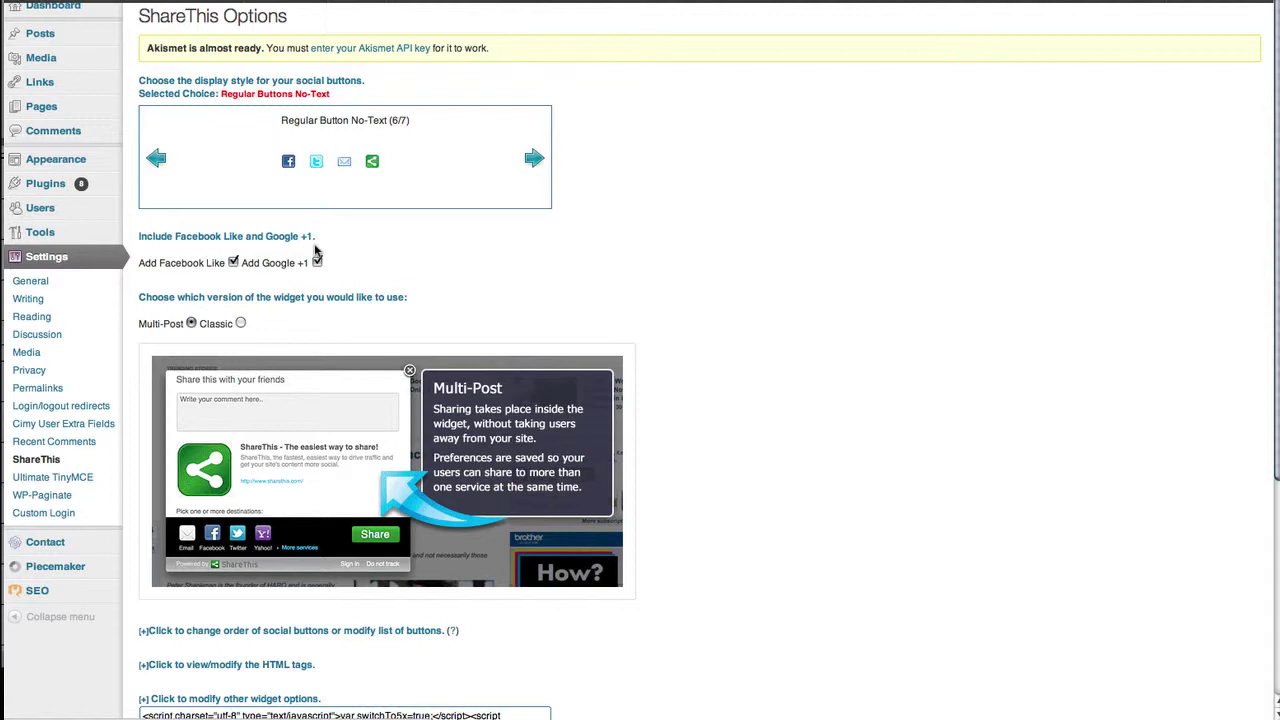
{"action": "scroll", "coordinate": [315, 272], "scroll_direction": "down", "scroll_amount": 2}
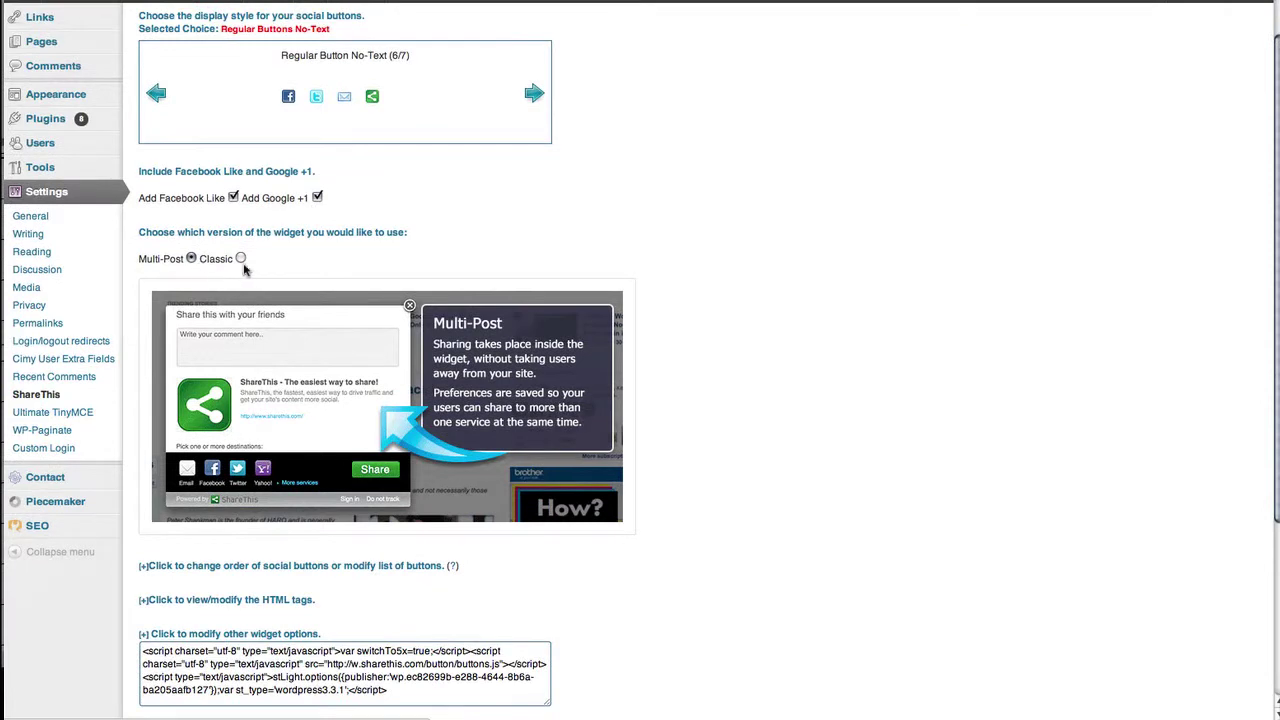
{"action": "scroll", "coordinate": [270, 266], "scroll_direction": "down", "scroll_amount": 1}
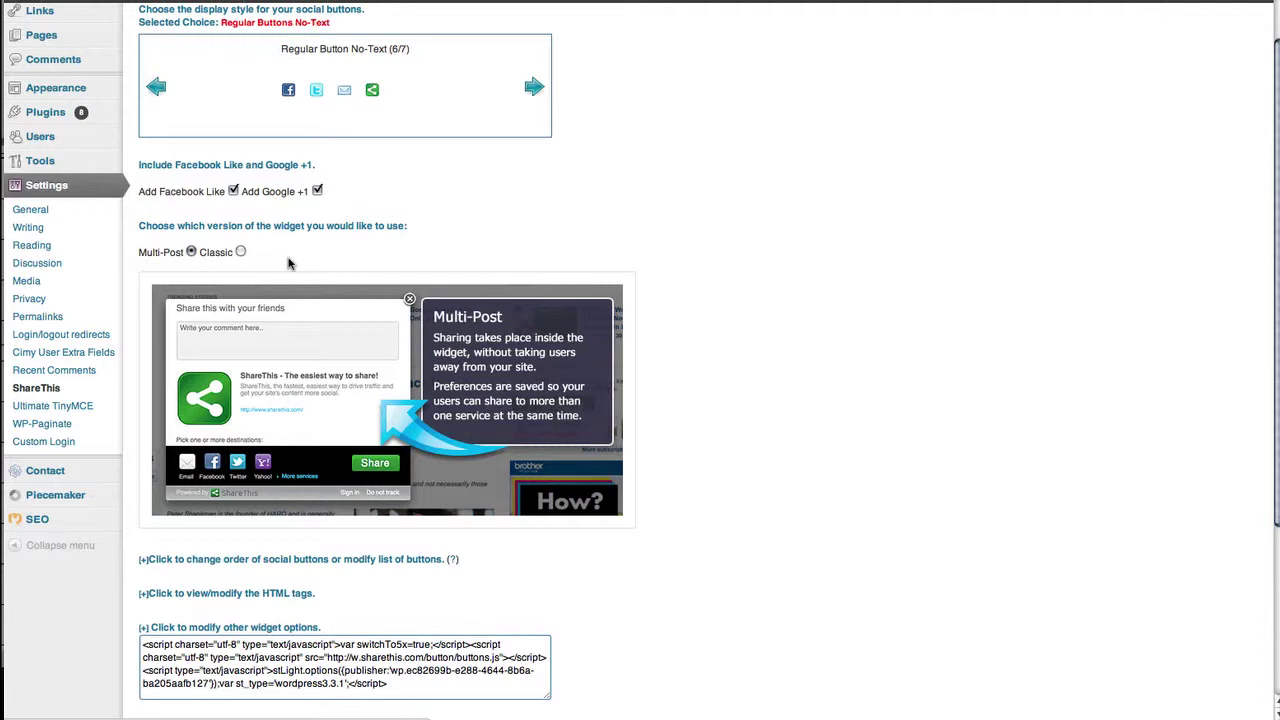
{"action": "left_click", "coordinate": [241, 252]}
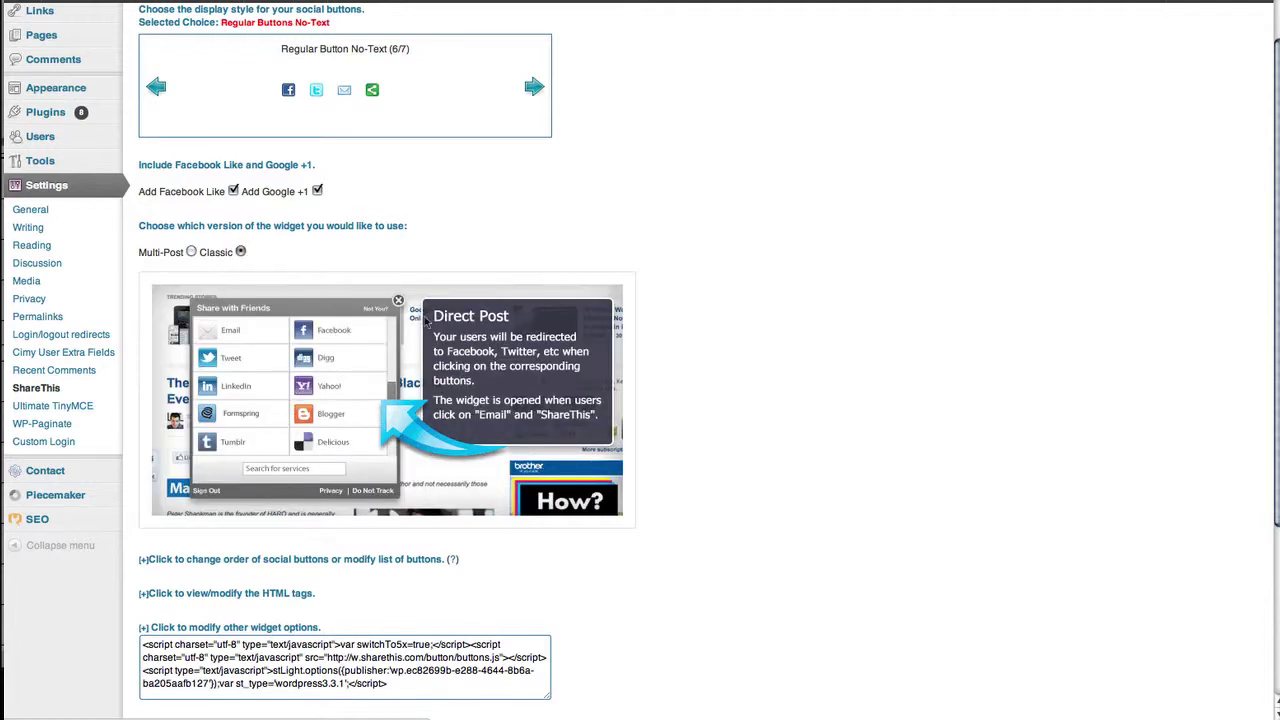
{"action": "scroll", "coordinate": [390, 320], "scroll_direction": "down", "scroll_amount": 2}
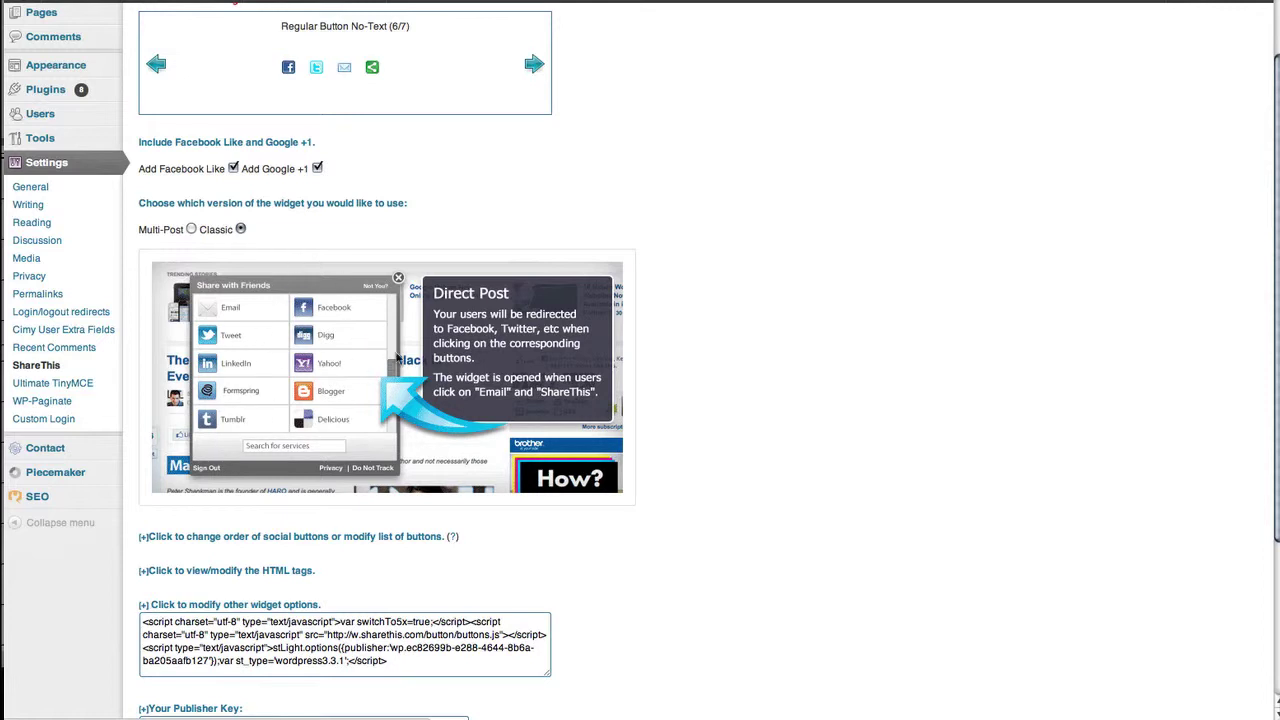
{"action": "left_click", "coordinate": [190, 230]}
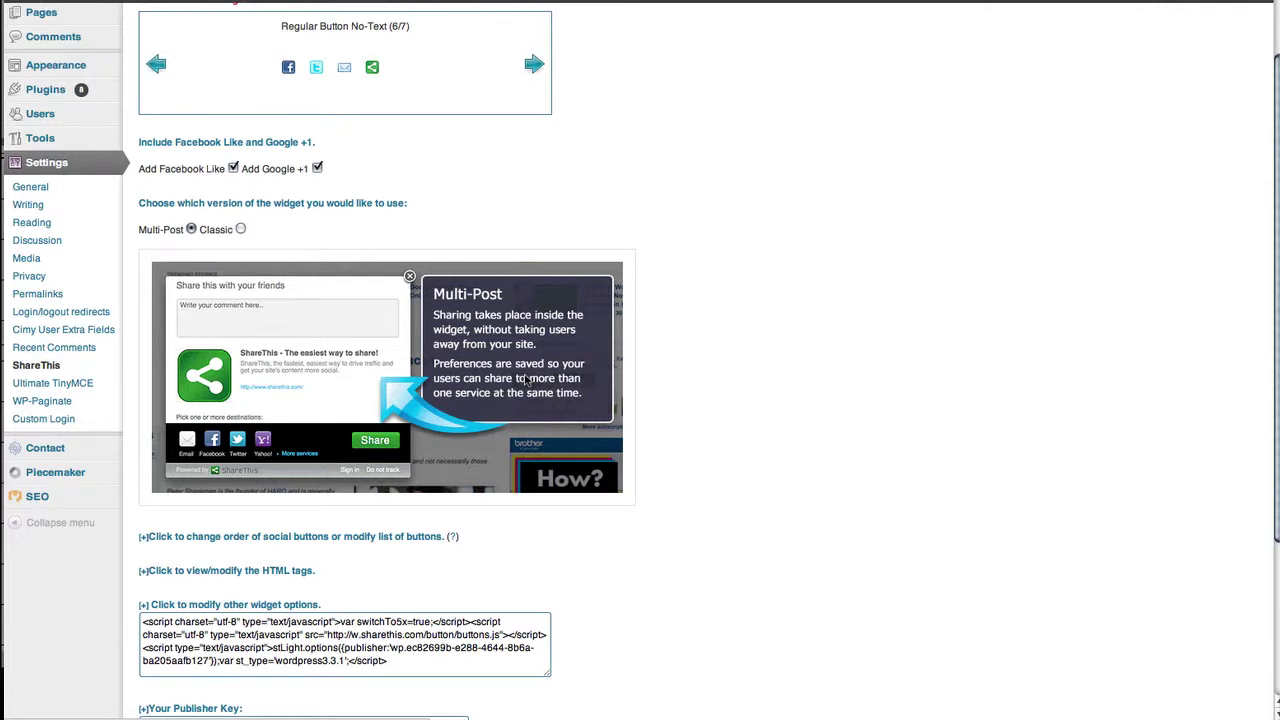
Step: Expand the setting for the social buttons' order and examine its list of button names
{"action": "scroll", "coordinate": [358, 388], "scroll_direction": "down", "scroll_amount": 1}
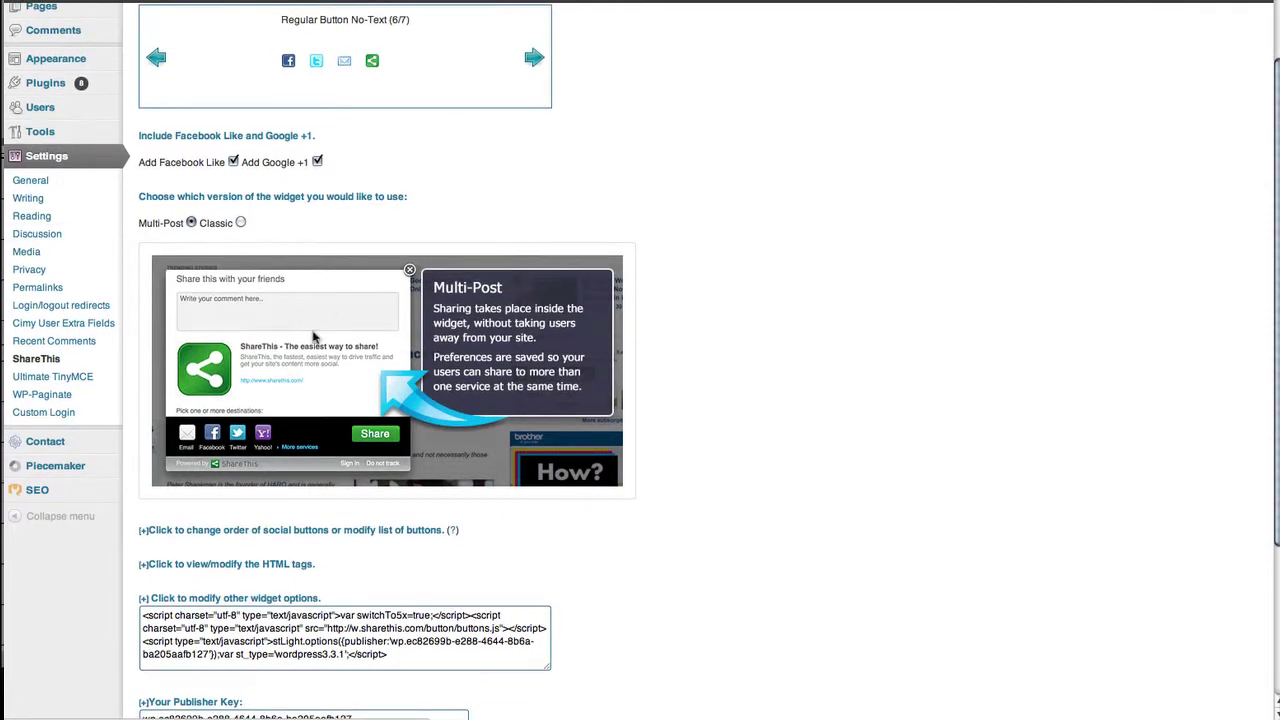
{"action": "scroll", "coordinate": [313, 338], "scroll_direction": "down", "scroll_amount": 5}
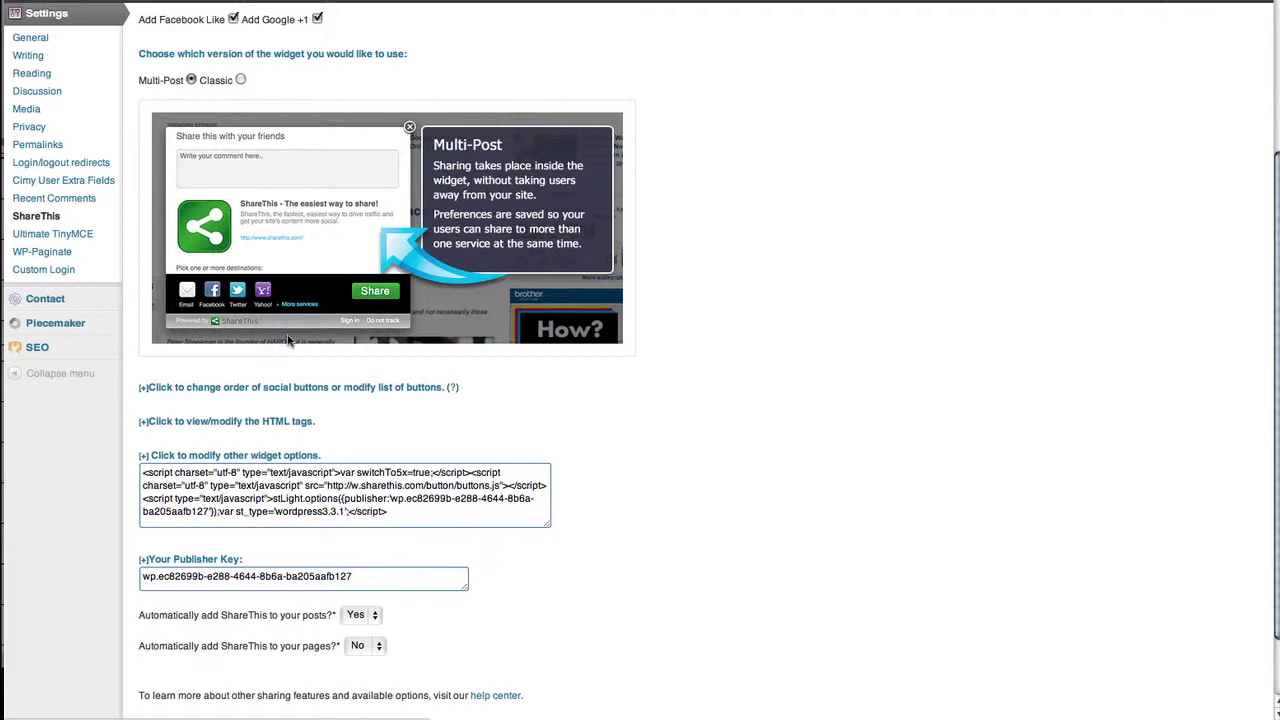
{"action": "scroll", "coordinate": [288, 341], "scroll_direction": "down", "scroll_amount": 1}
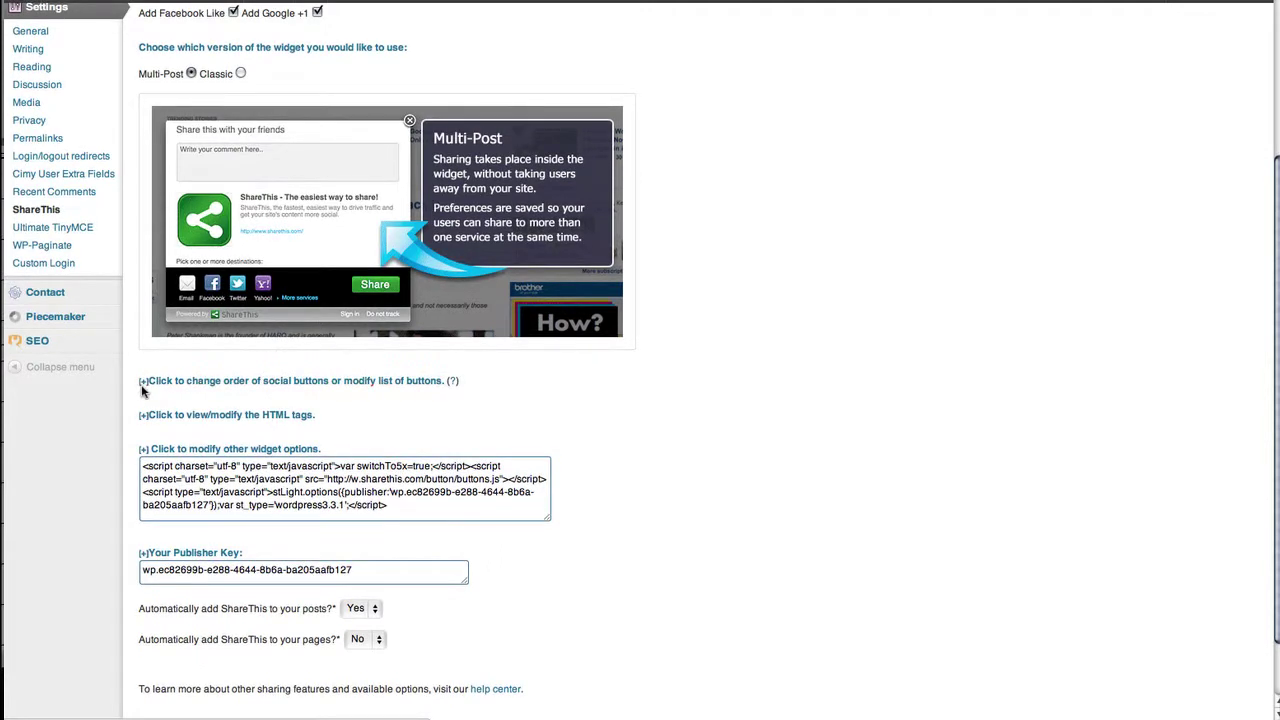
{"action": "left_click", "coordinate": [145, 384]}
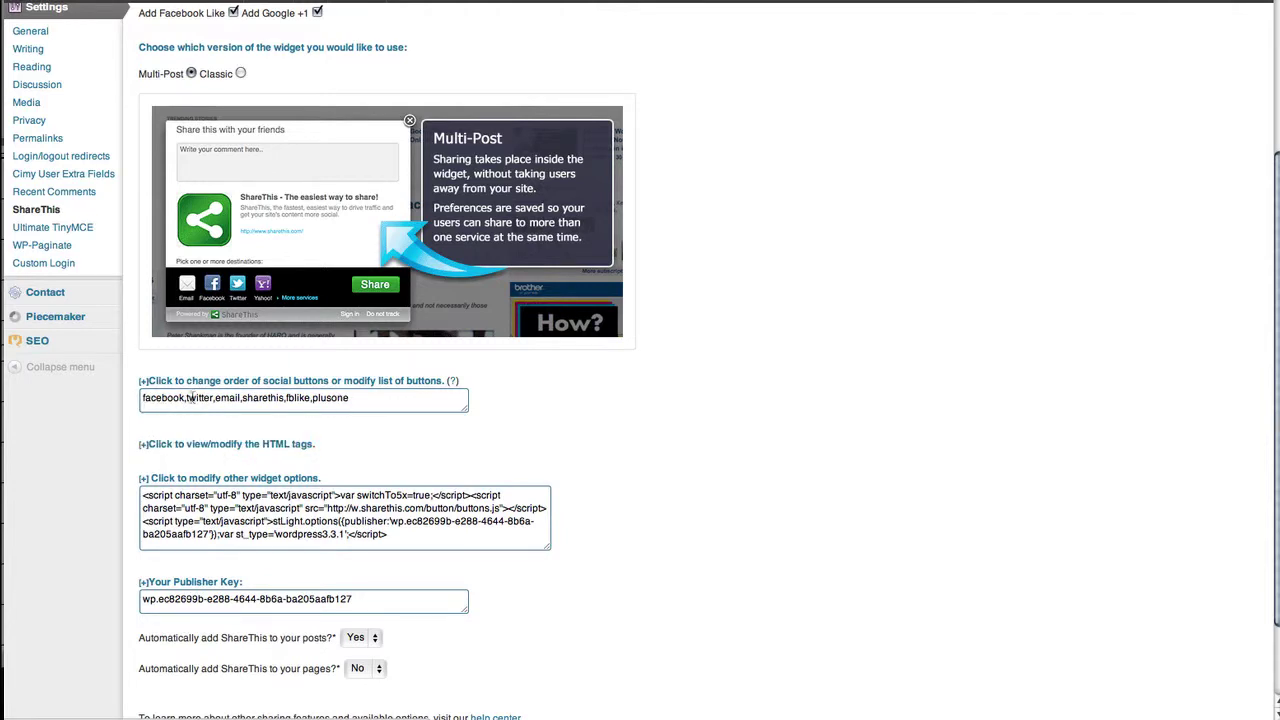
{"action": "left_click", "coordinate": [172, 398]}
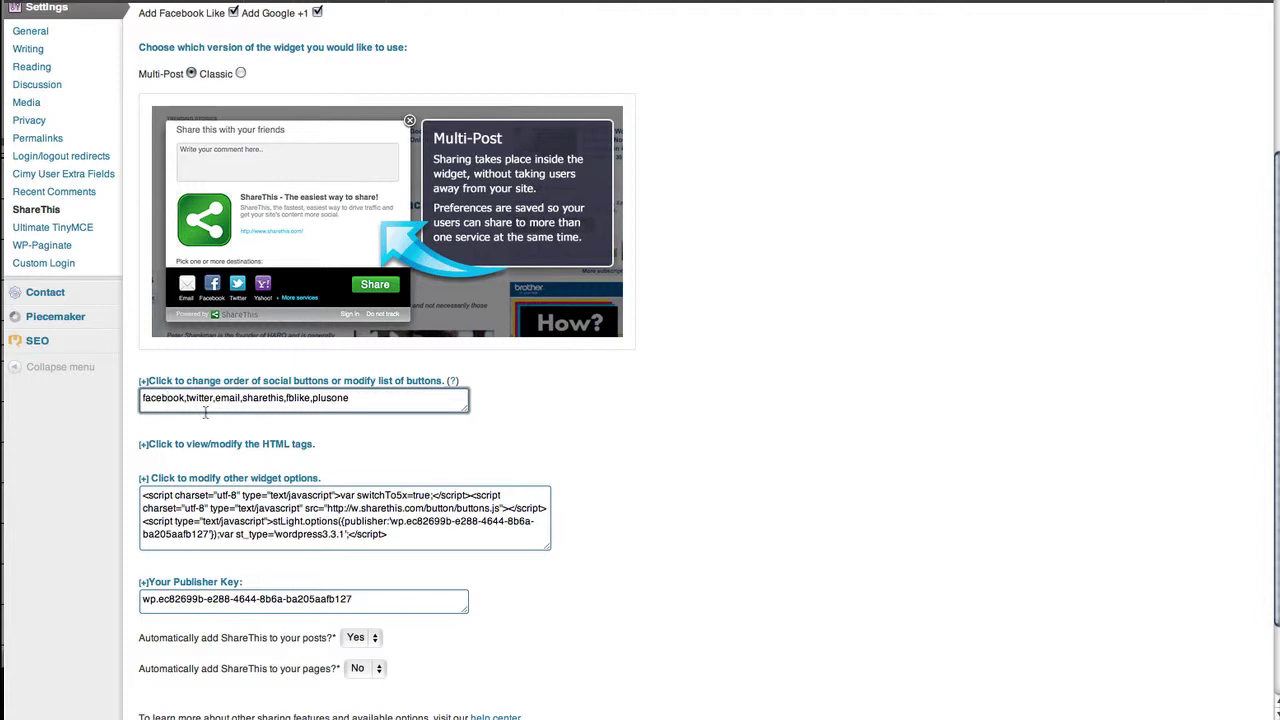
Step: Expand the HTML tags and add the site owner's Twitter handle after the title code in the st_twitter tag
{"action": "scroll", "coordinate": [338, 400], "scroll_direction": "down", "scroll_amount": 3}
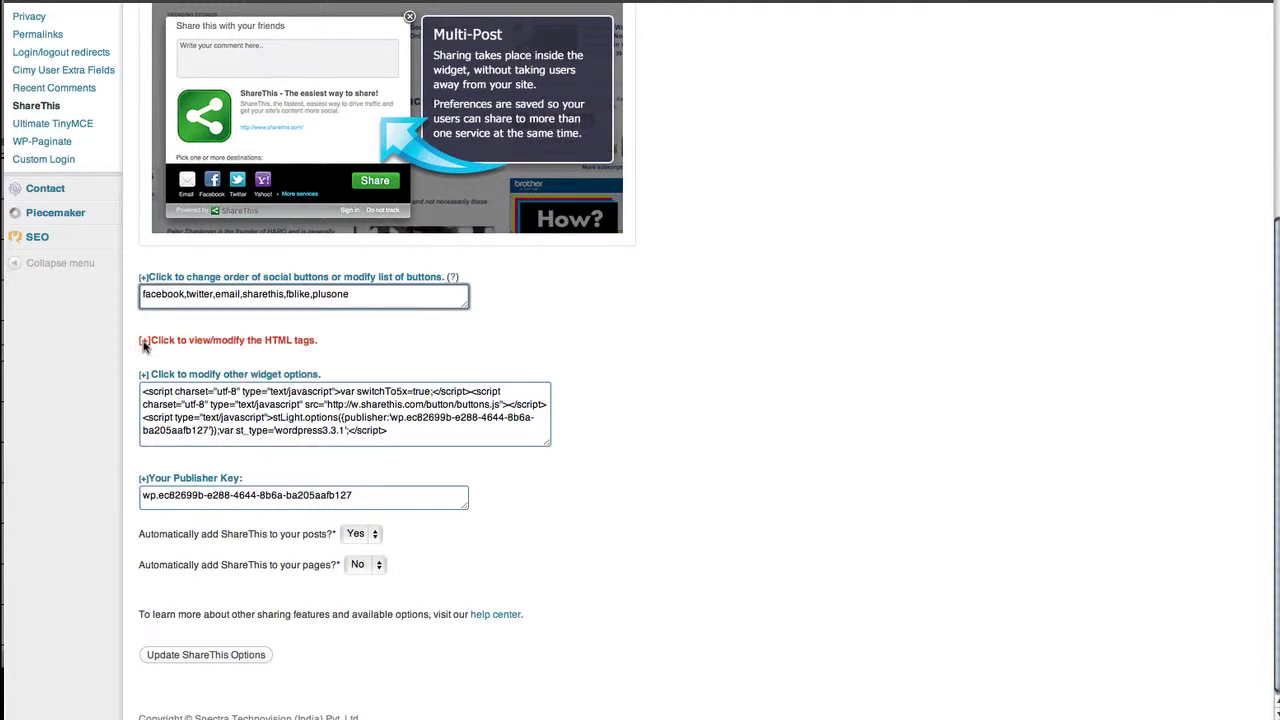
{"action": "left_click", "coordinate": [143, 342]}
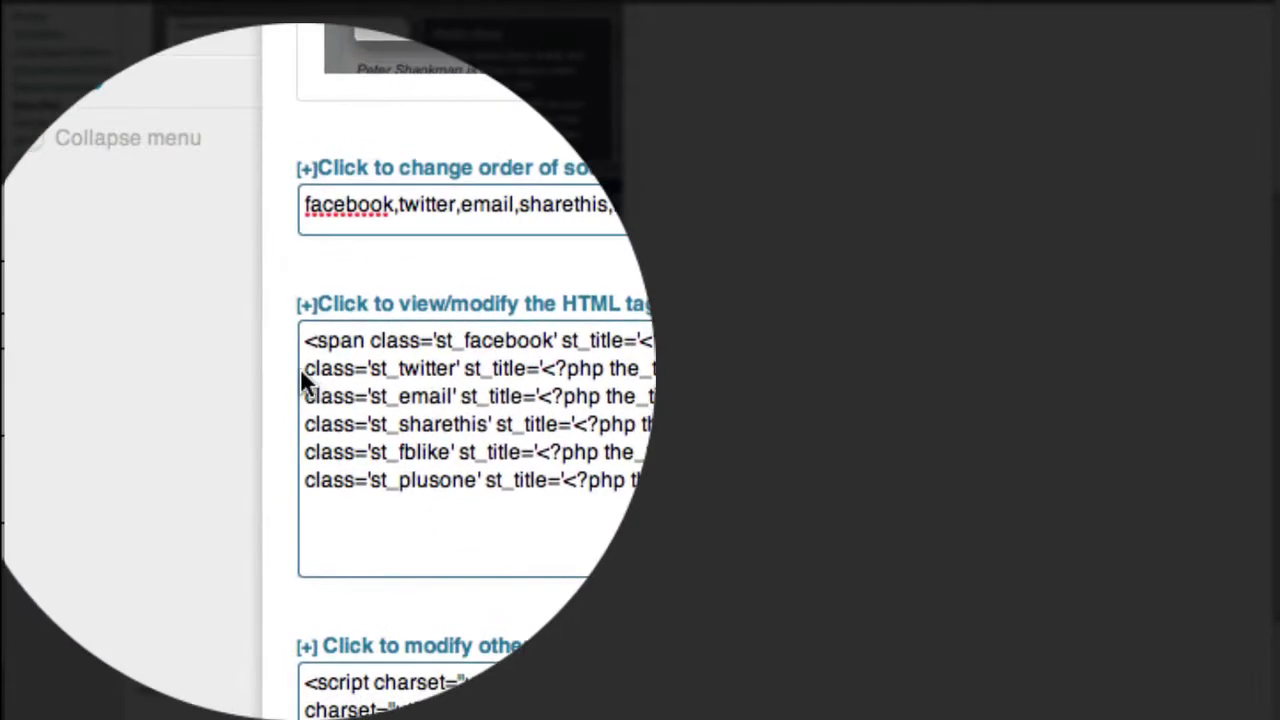
{"action": "mouse_move", "coordinate": [326, 369]}
{"action": "left_mouse_down"}
{"action": "mouse_move", "coordinate": [363, 380]}
{"action": "mouse_move", "coordinate": [326, 380]}
{"action": "left_mouse_up"}
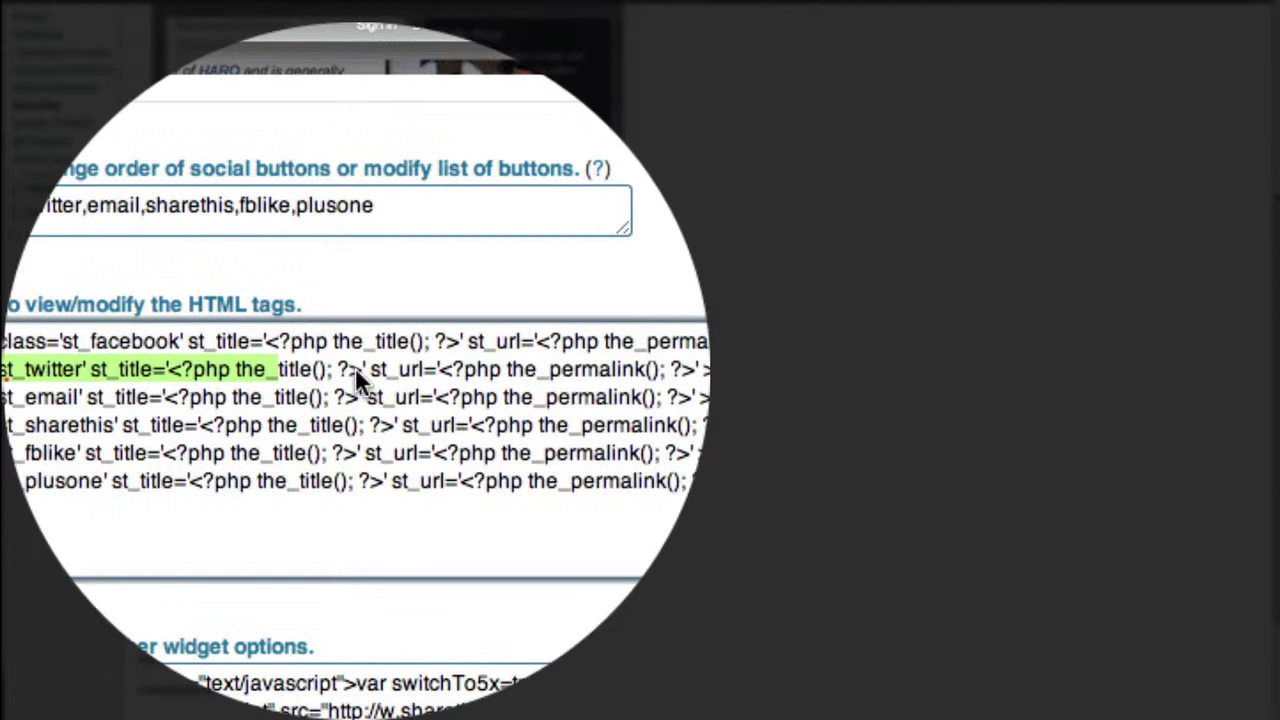
{"action": "left_click", "coordinate": [355, 367]}
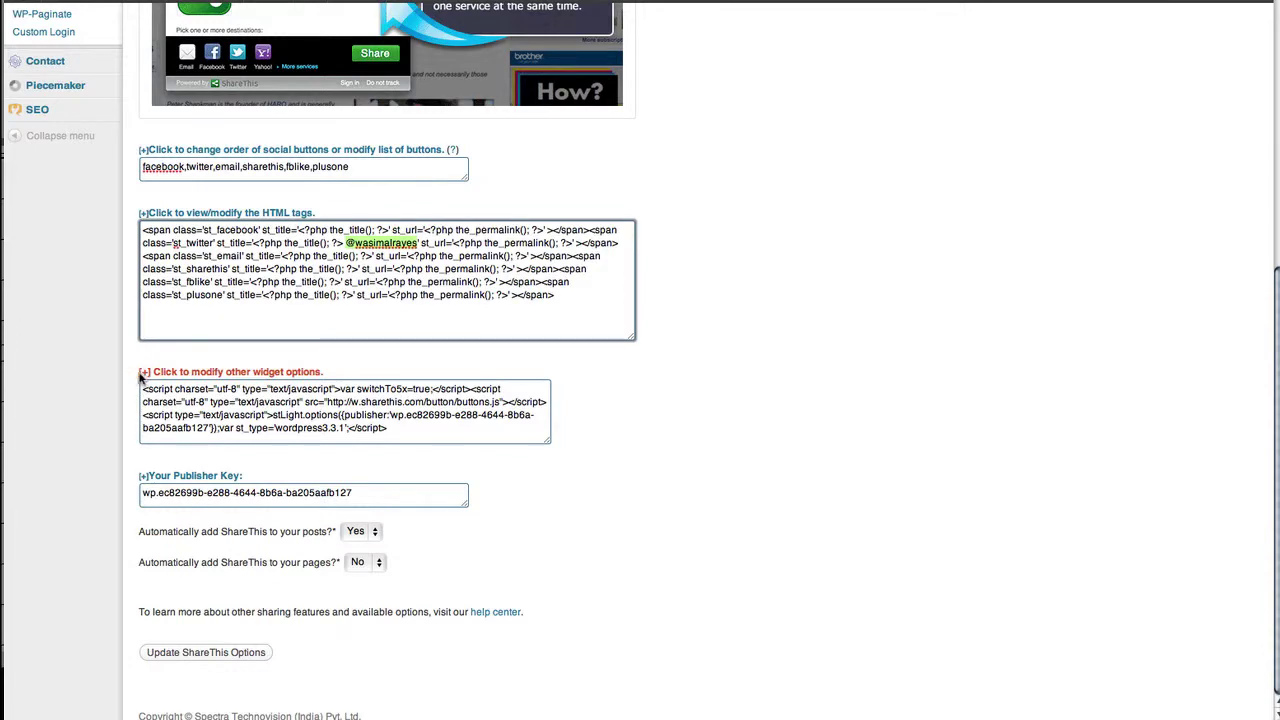
Step: Examine the script for the other widget options and the publisher key
{"action": "left_click", "coordinate": [145, 374]}
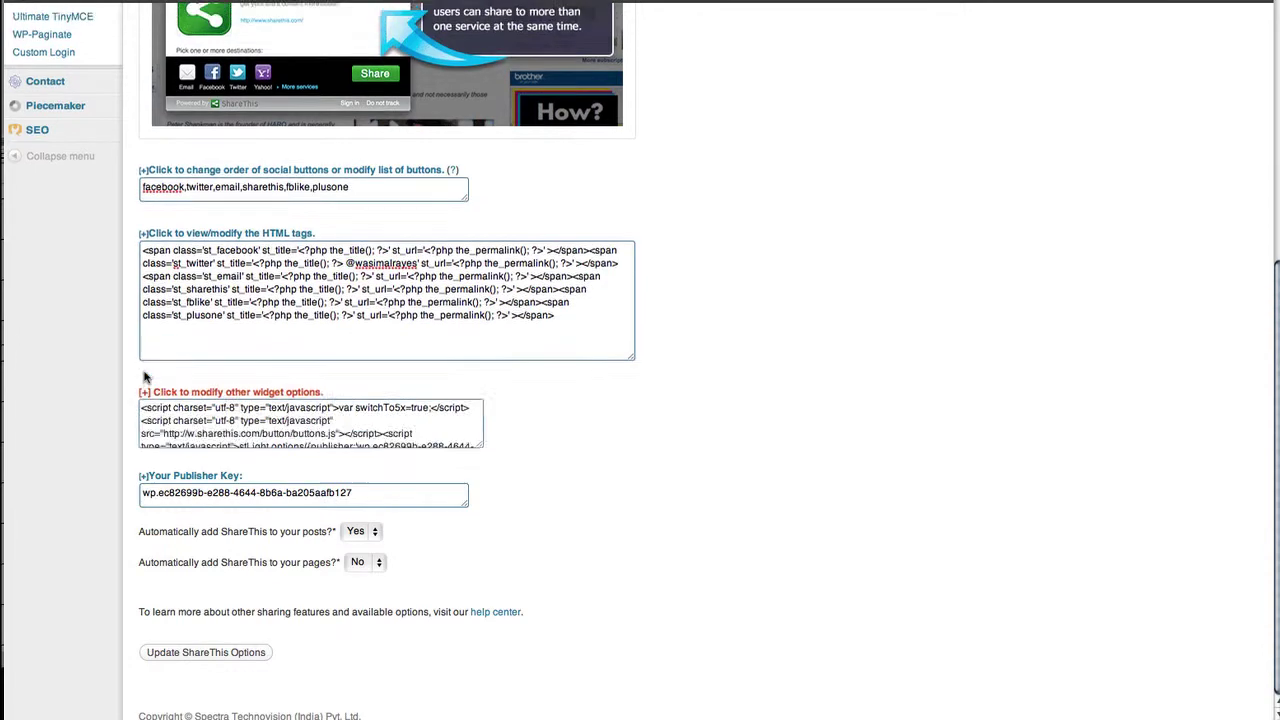
{"action": "left_click", "coordinate": [145, 441]}
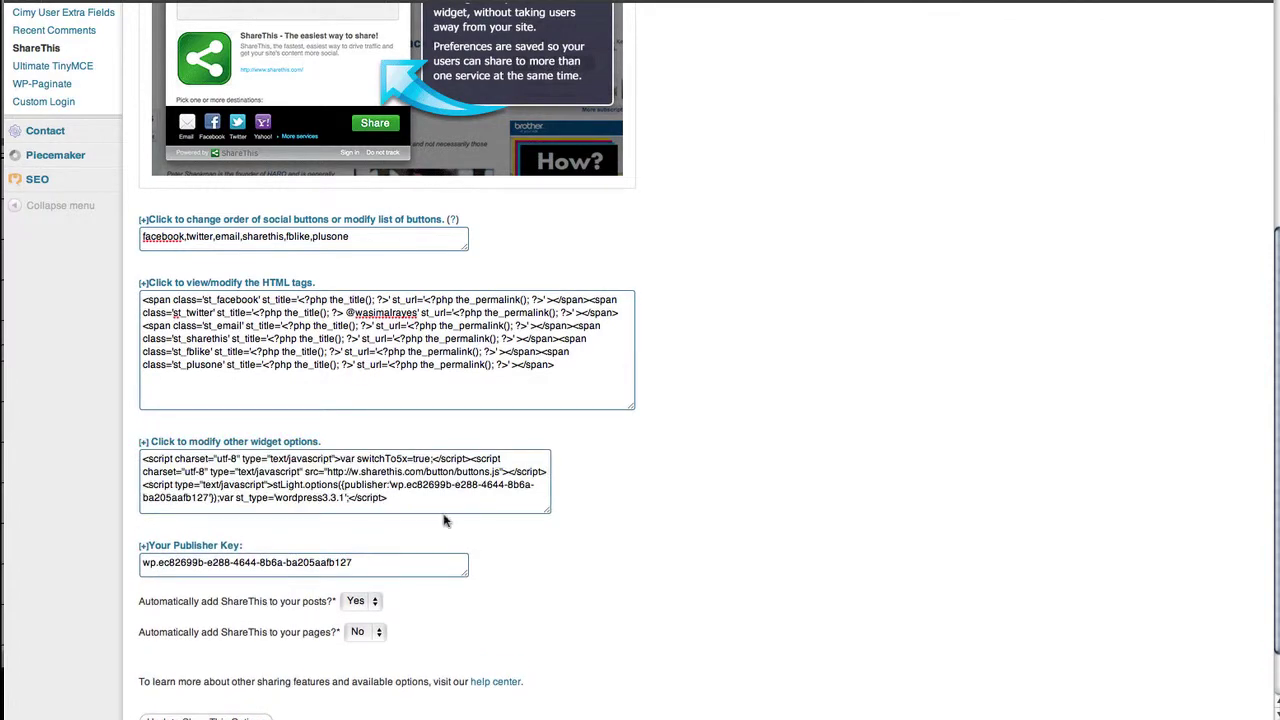
{"action": "scroll", "coordinate": [300, 497], "scroll_direction": "down", "scroll_amount": 1}
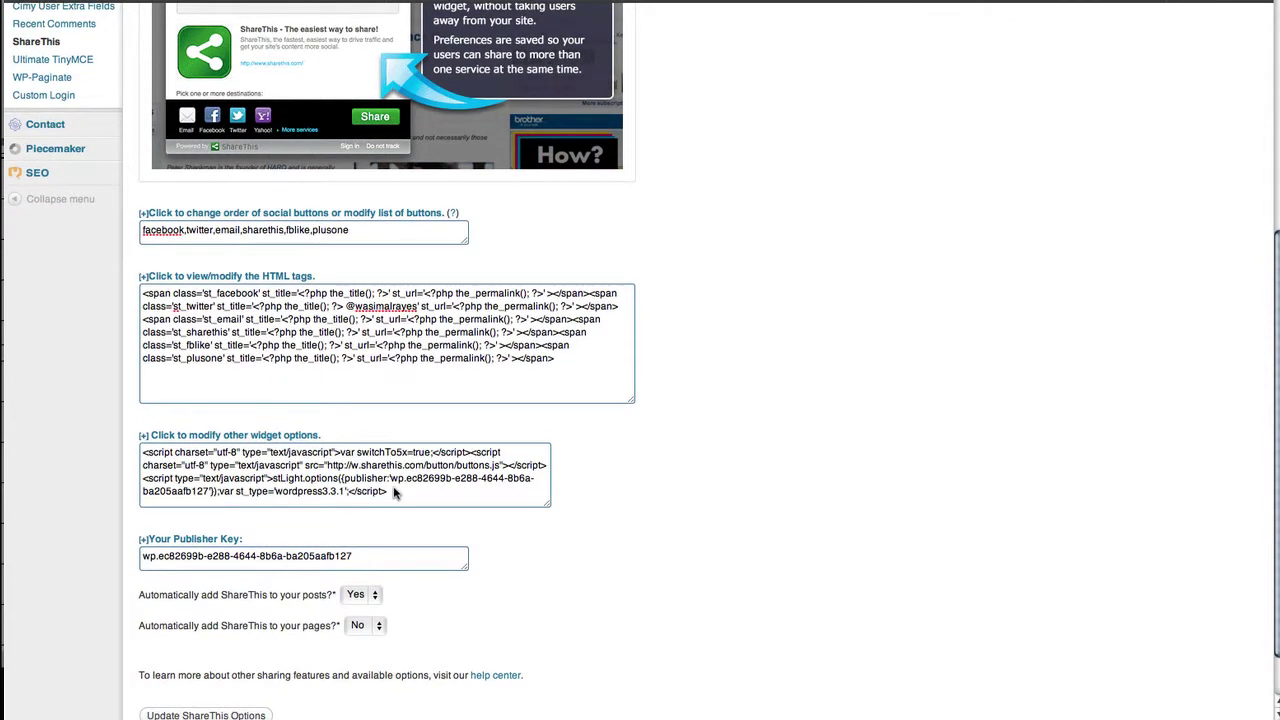
{"action": "scroll", "coordinate": [167, 548], "scroll_direction": "down", "scroll_amount": 1}
{"action": "scroll", "coordinate": [167, 548], "scroll_direction": "down", "scroll_amount": 2}
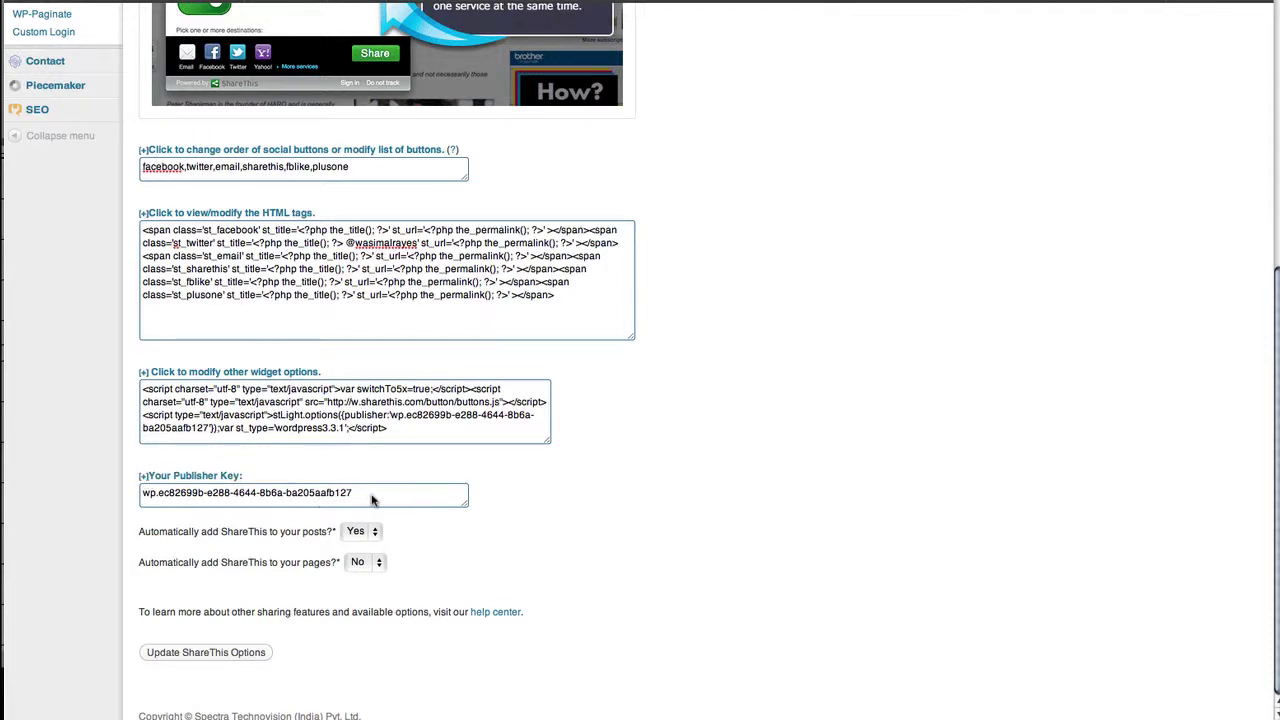
{"action": "left_click_drag", "start_coordinate": [357, 497], "coordinate": [137, 493]}
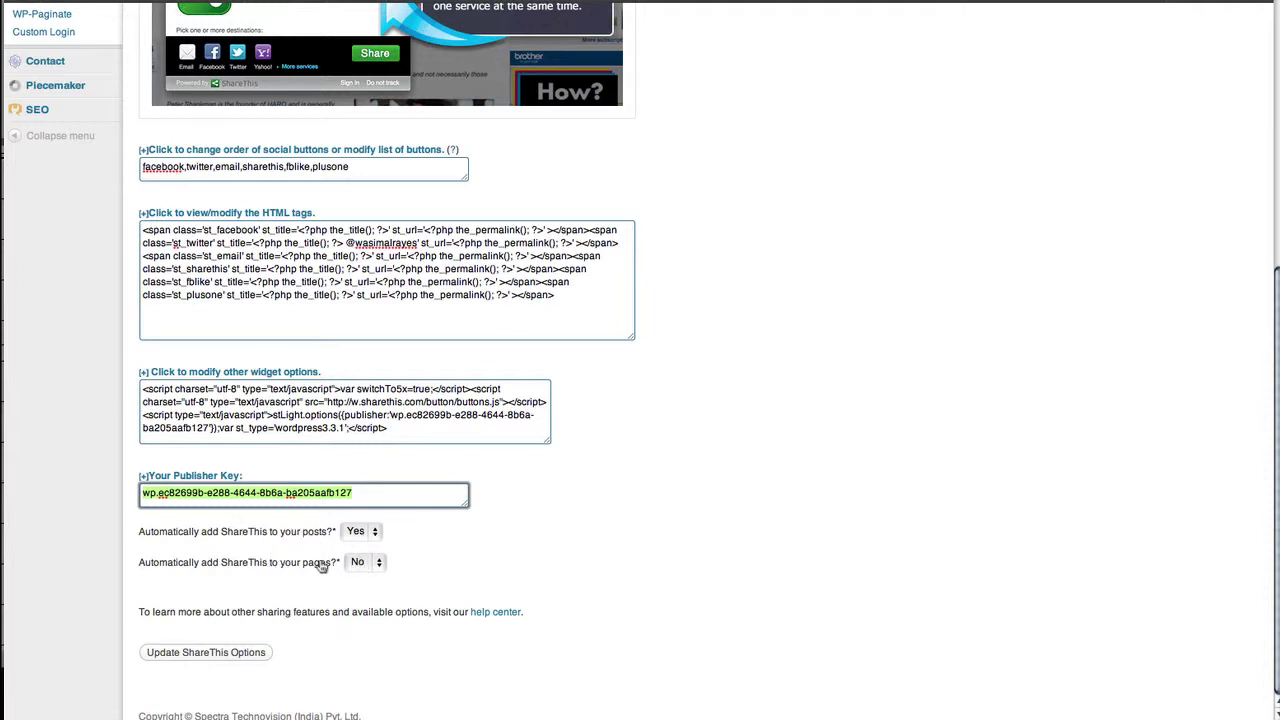
Step: Try the Yes option for automatically adding ShareThis to pages and set it back to No
{"action": "left_click", "coordinate": [378, 562]}
{"action": "key", "text": "Up"}
{"action": "key", "text": "Return"}
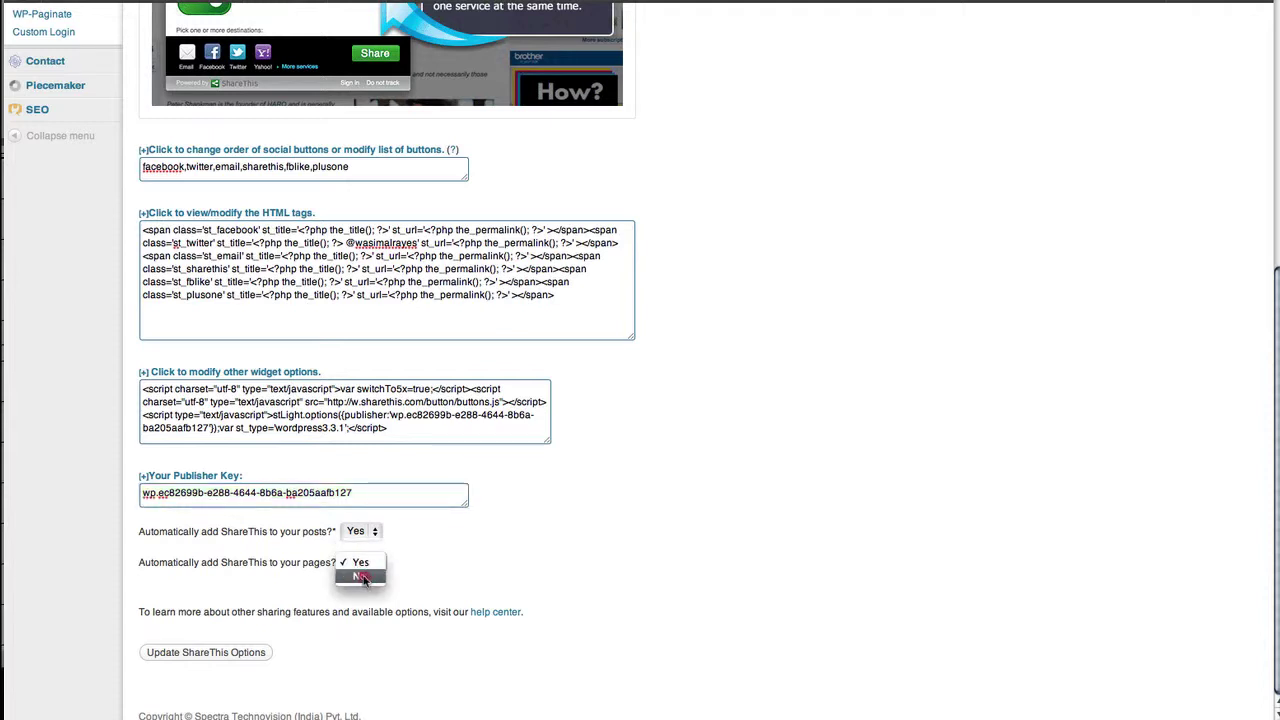
{"action": "left_click", "coordinate": [360, 577]}
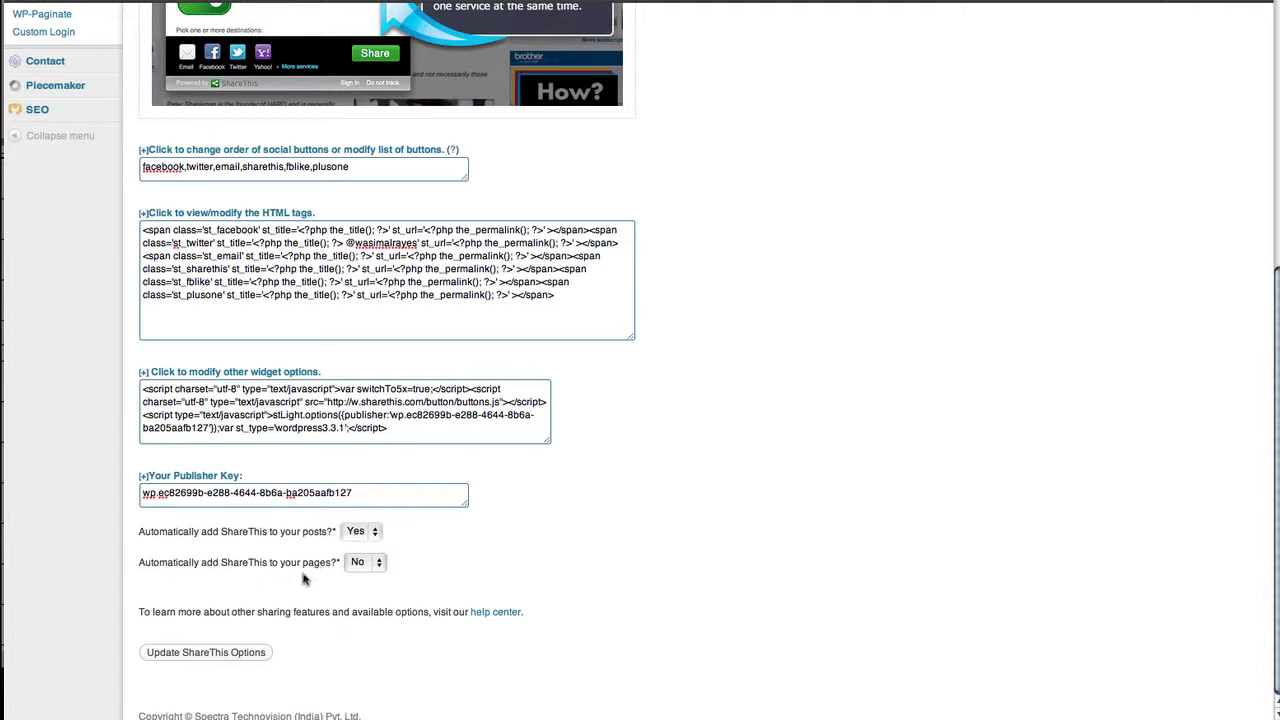
{"action": "left_click", "coordinate": [368, 563]}
{"action": "left_click", "coordinate": [362, 549]}
{"action": "left_click", "coordinate": [362, 562]}
{"action": "left_click", "coordinate": [360, 576]}
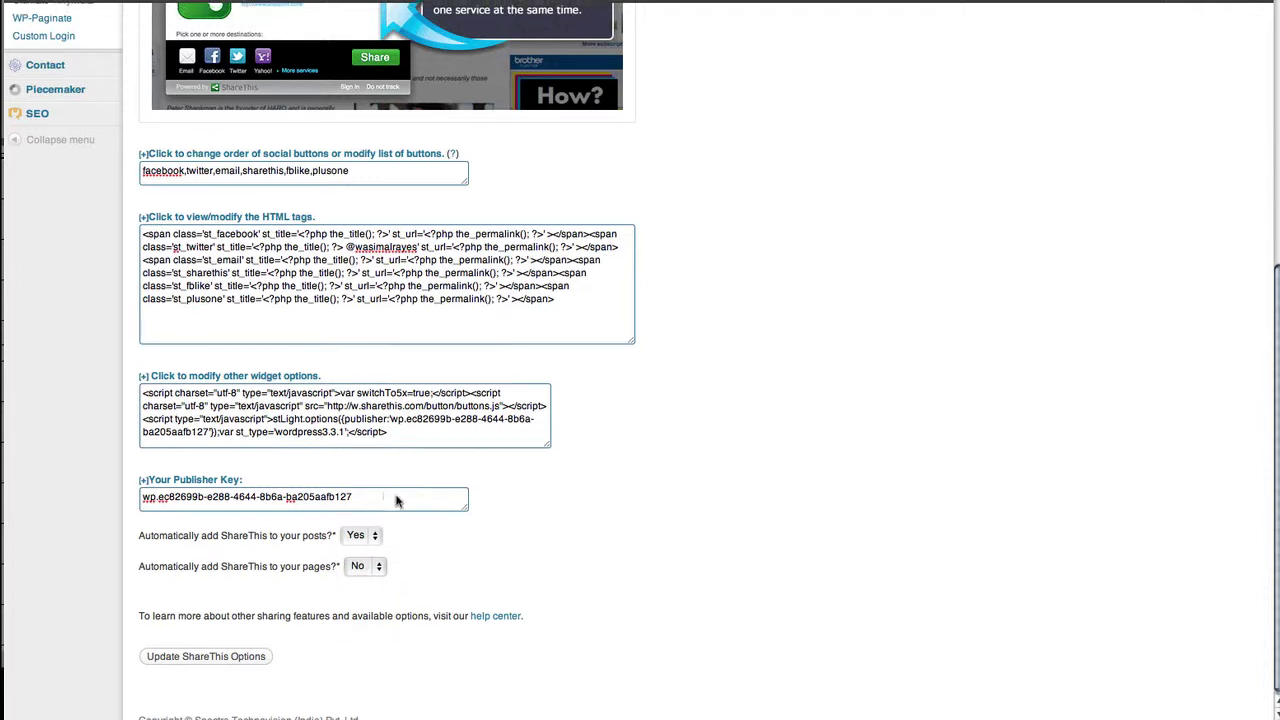
Step: Save the updated ShareThis options and look over the settings page
{"action": "scroll", "coordinate": [397, 503], "scroll_direction": "up", "scroll_amount": 3}
{"action": "scroll", "coordinate": [286, 670], "scroll_direction": "down", "scroll_amount": 3}
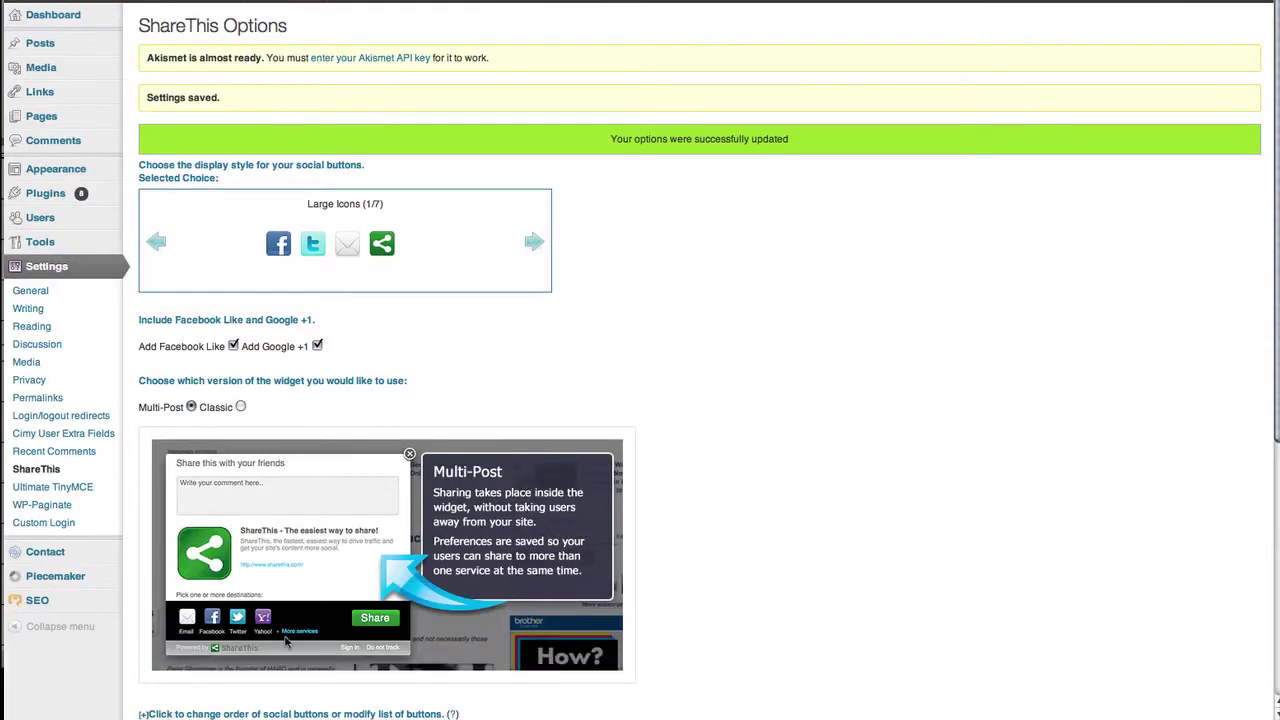
{"action": "scroll", "coordinate": [310, 612], "scroll_direction": "down", "scroll_amount": 8}
{"action": "scroll", "coordinate": [329, 499], "scroll_direction": "up", "scroll_amount": 8}
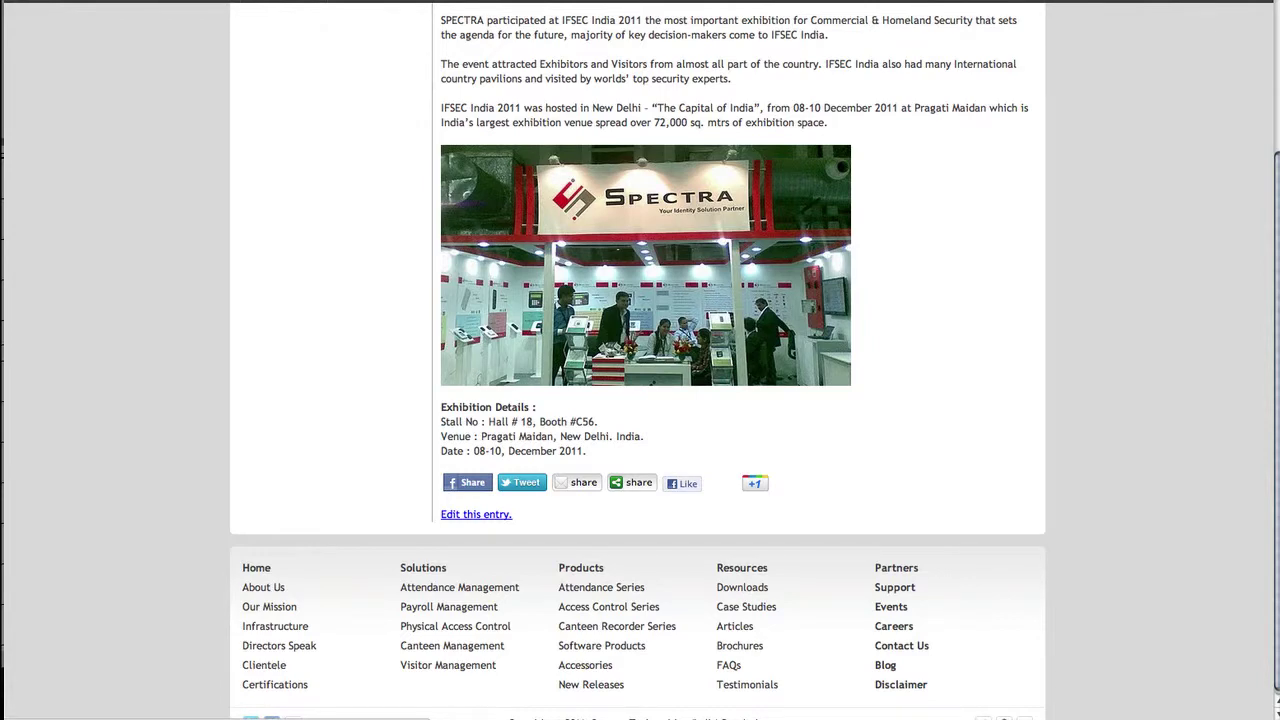
Step: Reload the exhibition post, open its Twitter share and check the account handle in the tweet text
{"action": "key", "text": "F5"}
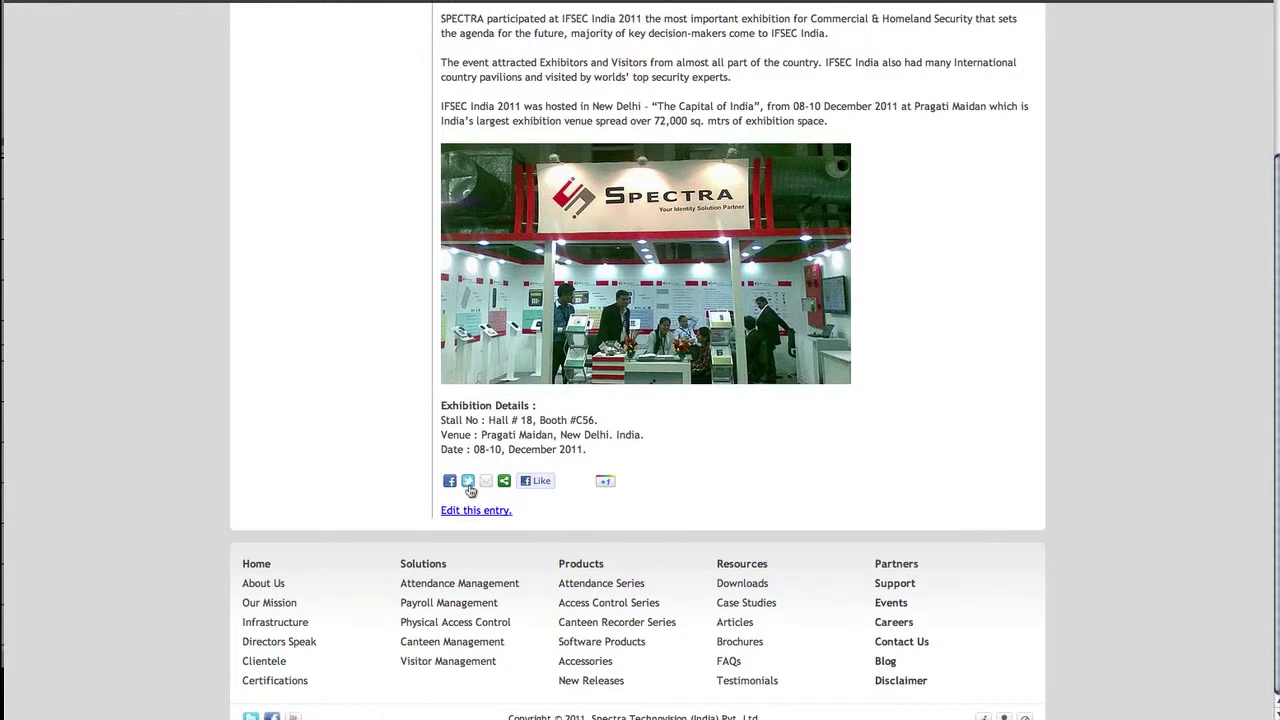
{"action": "left_click", "coordinate": [466, 487]}
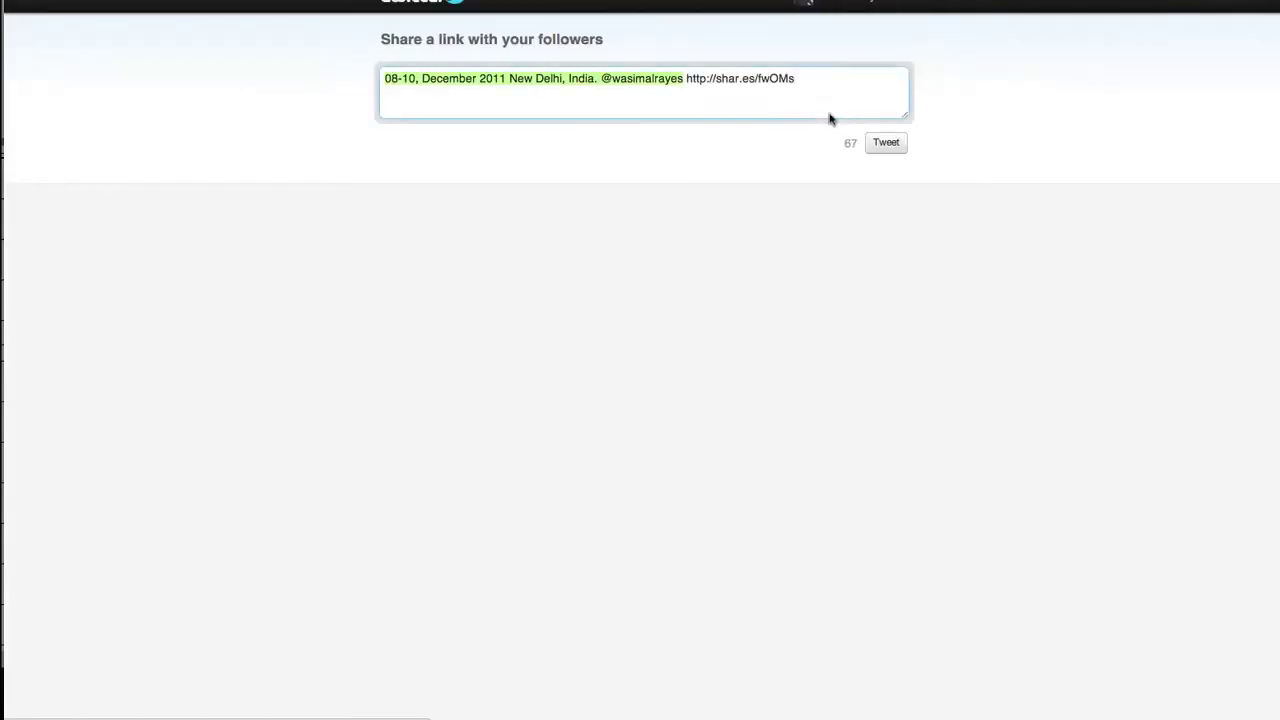
{"action": "left_click", "coordinate": [596, 78]}
{"action": "type", "text": "."}
{"action": "left_click_drag", "start_coordinate": [601, 78], "coordinate": [686, 80]}
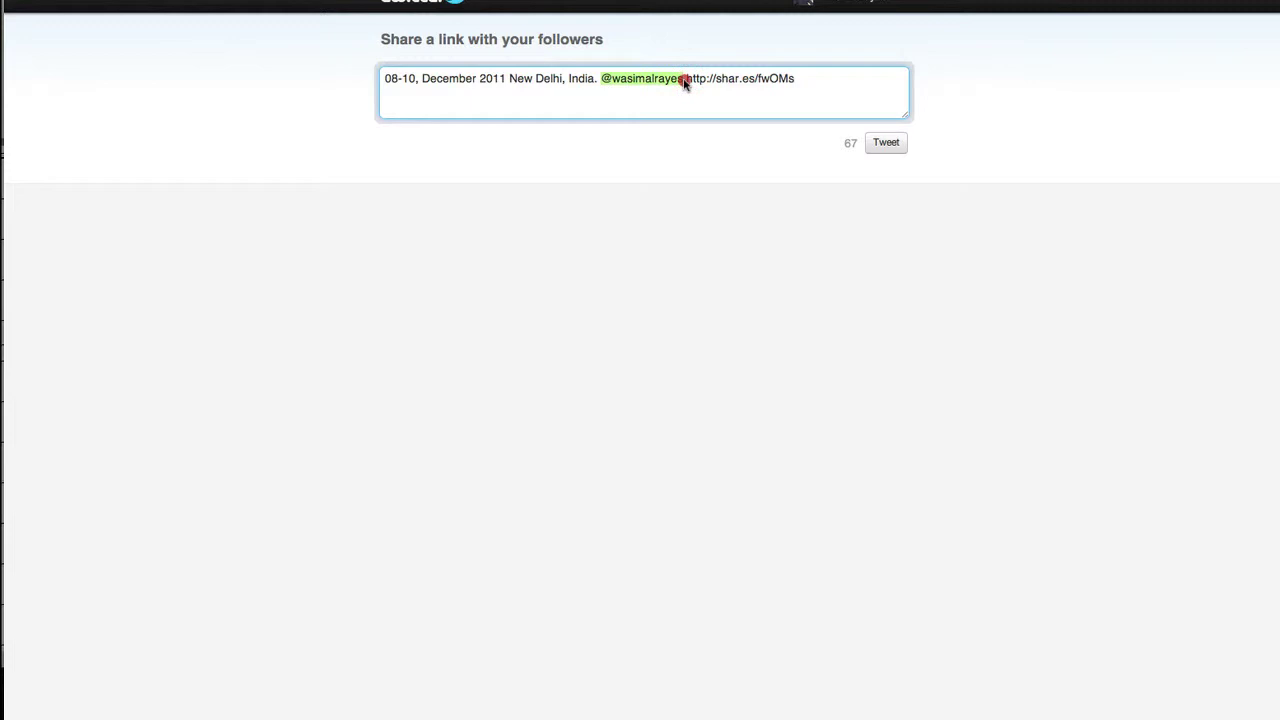
{"action": "left_click", "coordinate": [612, 88]}
{"action": "left_click_drag", "start_coordinate": [603, 80], "coordinate": [686, 80]}
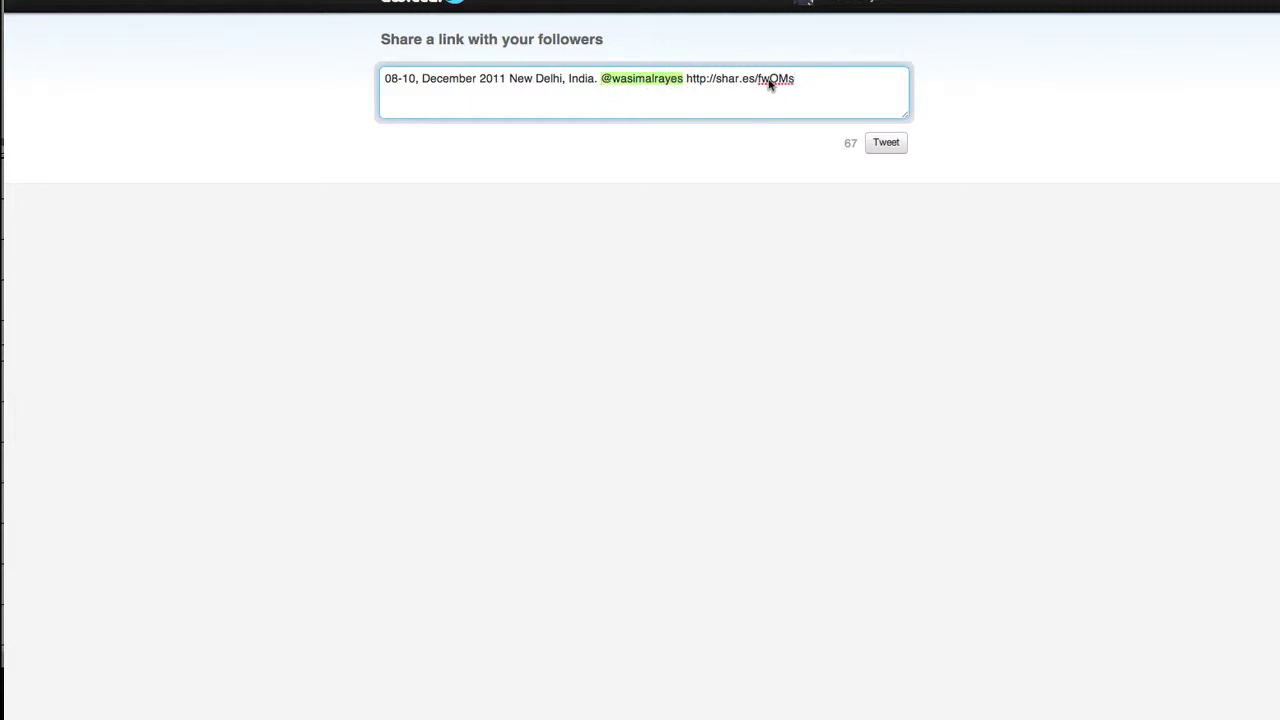